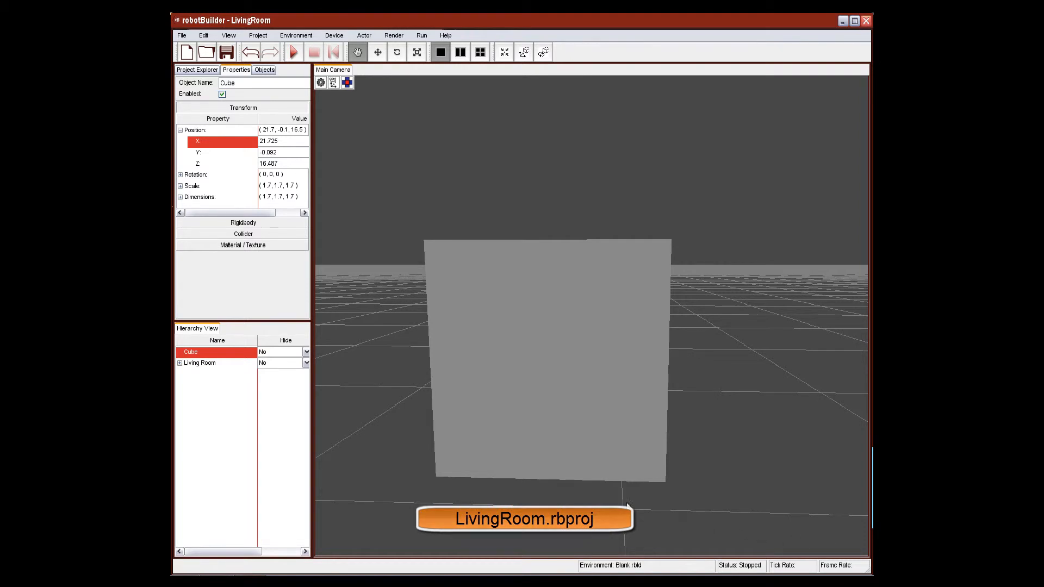
- Move the cube along its Y, Z and X axes to about X 21.56, Y -0.12, Z 16.54
left_click(378, 53)
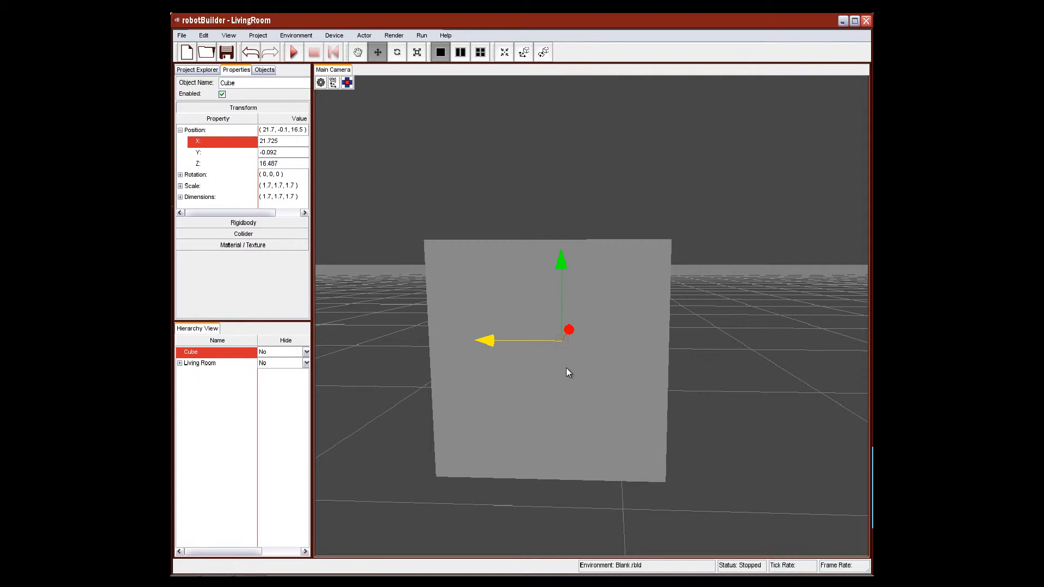
left_click_drag(560, 266, 586, 274)
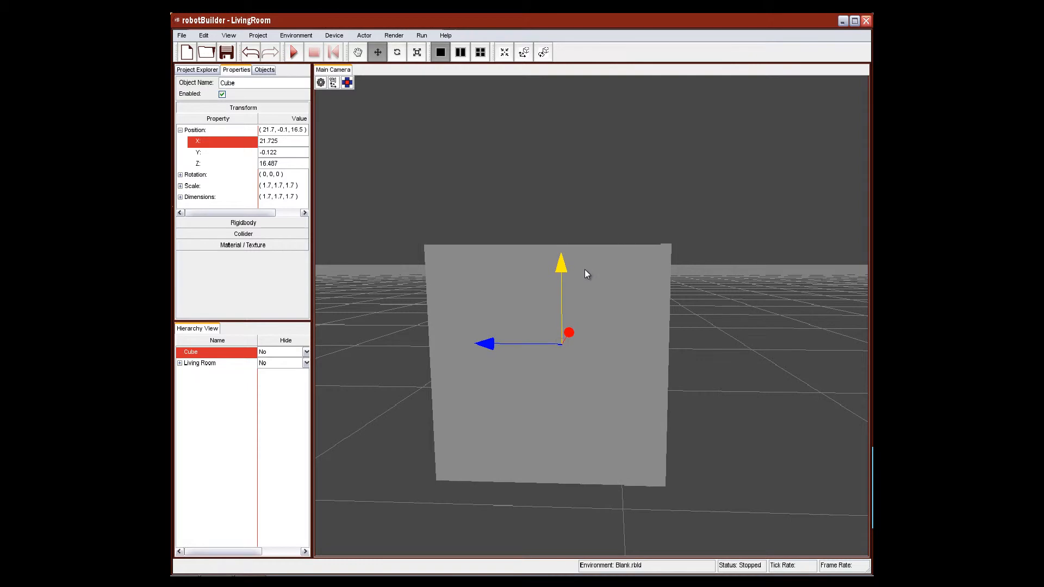
mouse_move(492, 342)
left_mouse_down()
mouse_move(203, 261)
mouse_move(506, 361)
mouse_move(719, 386)
mouse_move(485, 348)
left_mouse_up()
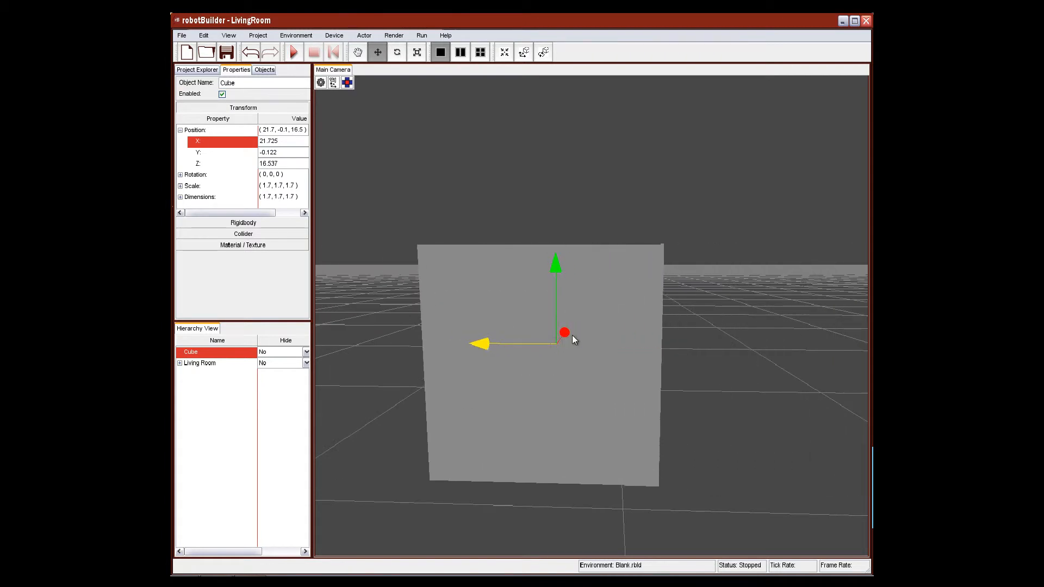
left_click_drag(566, 333, 636, 229)
left_click_drag(702, 121, 595, 413)
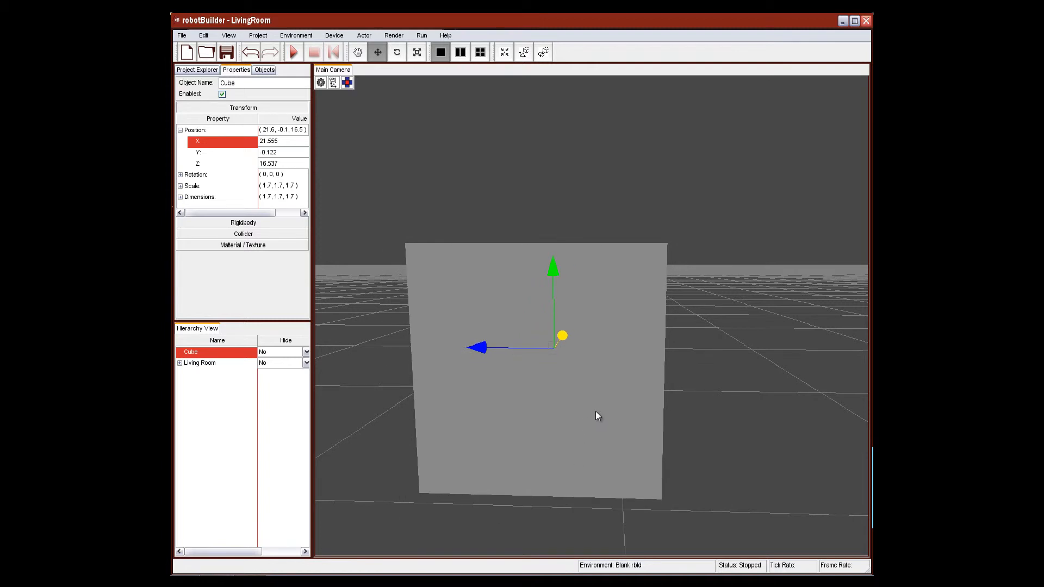
left_click(551, 272)
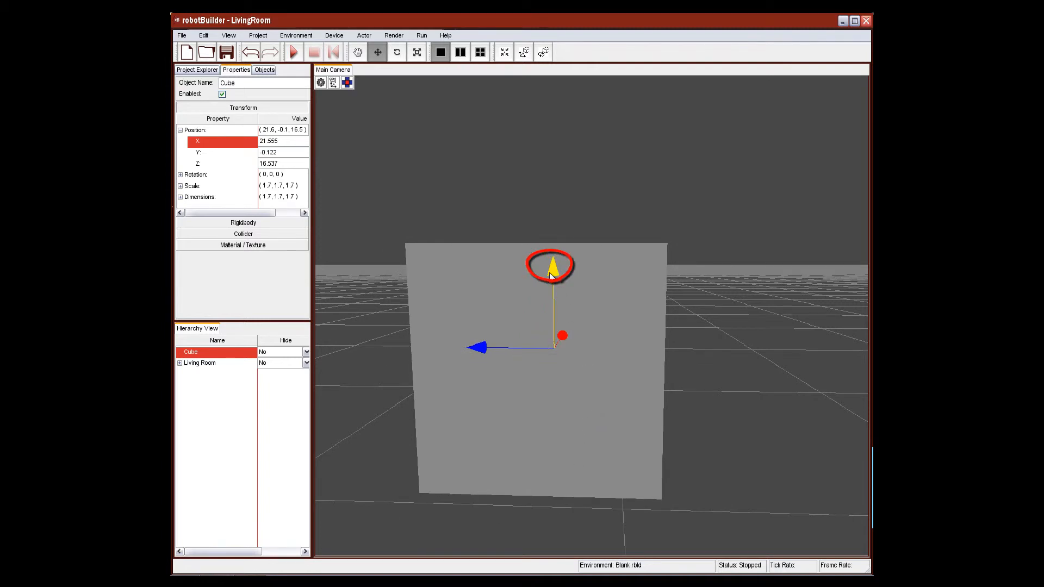
left_click(479, 349)
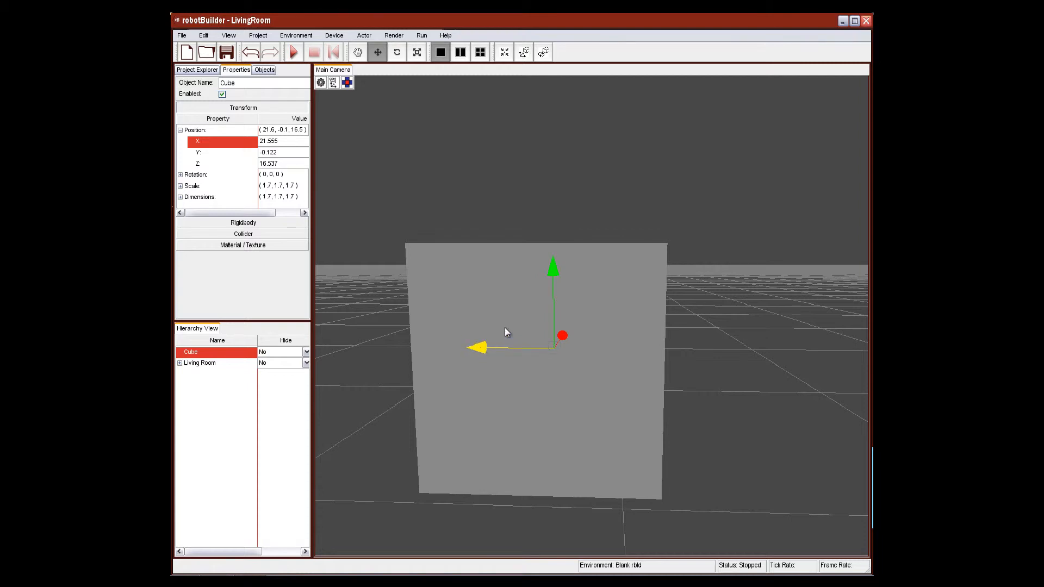
left_click(556, 269)
- Rotate the cube about its Y and Z axes to about 307.9 and 357.6 degrees
left_click(398, 55)
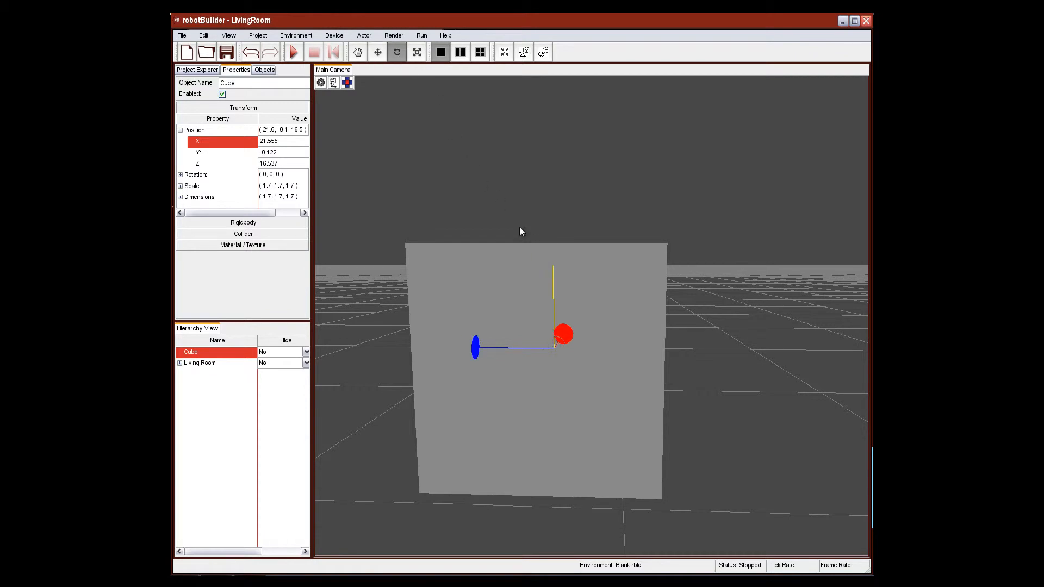
left_click_drag(552, 263, 559, 395)
left_click_drag(488, 362, 505, 442)
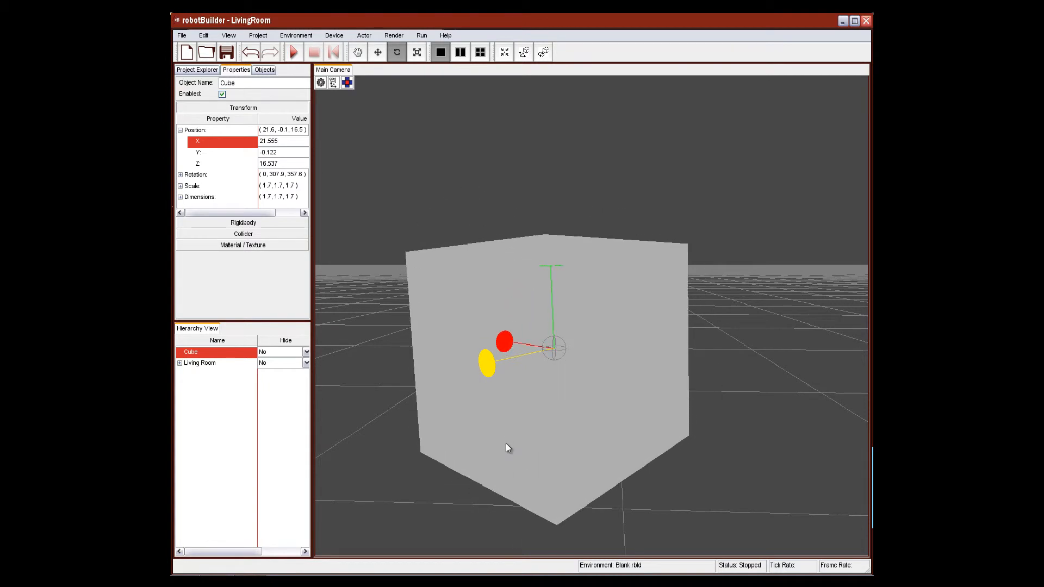
- Shrink the cube along its Y and Z axes to about 1.6 and enlarge it uniformly to about 2 by 1.8 by 1.8
left_click(417, 52)
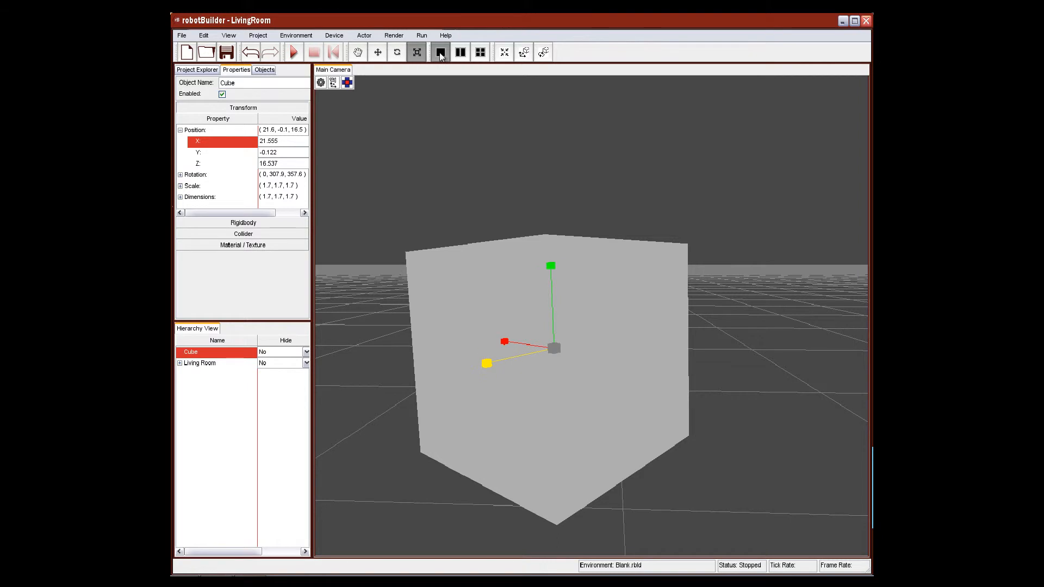
left_click(550, 266)
left_click_drag(550, 266, 560, 284)
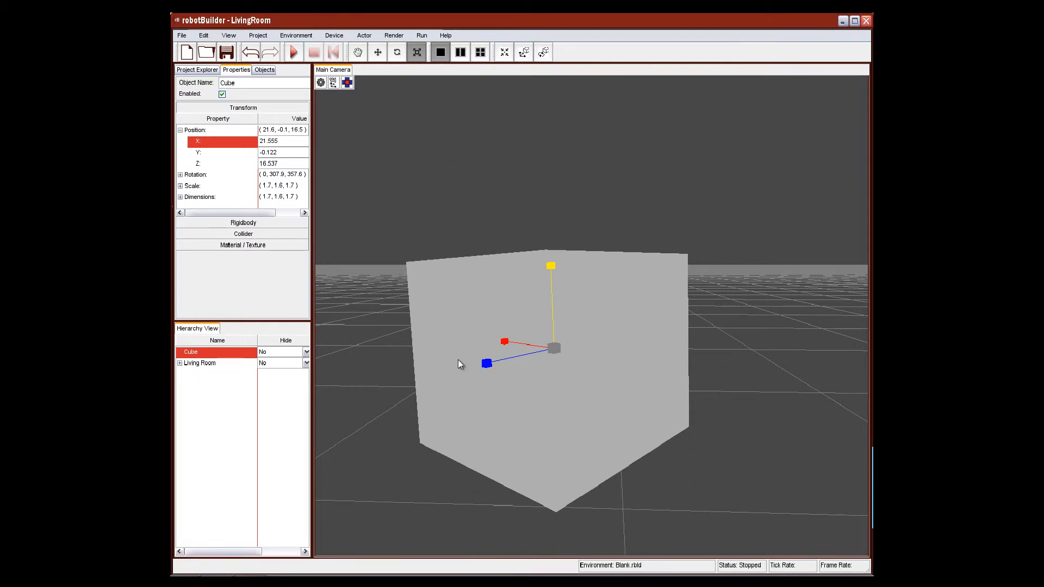
left_click_drag(486, 368, 510, 378)
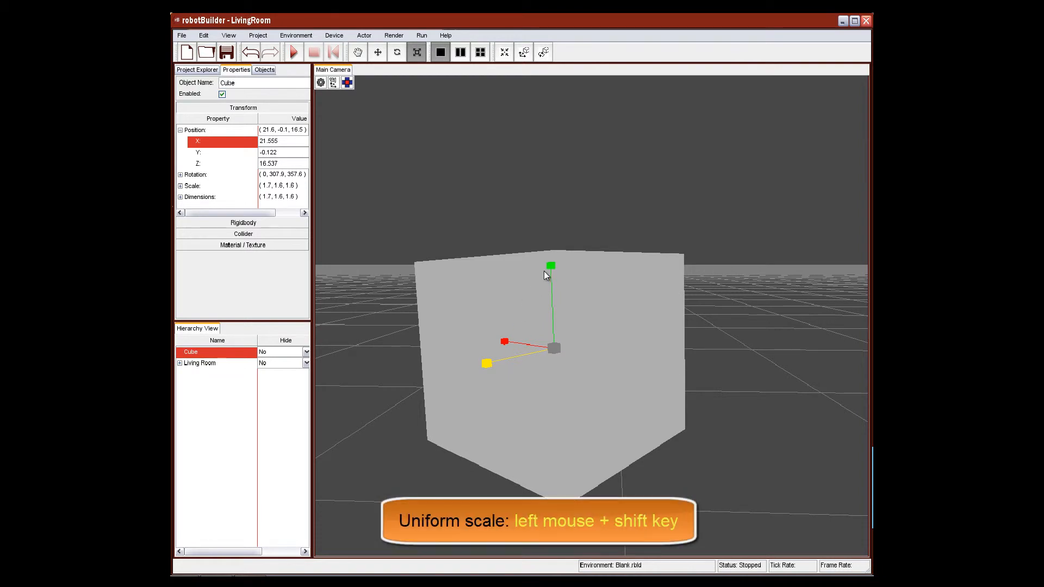
left_click_drag(553, 265, 559, 237, "shift")
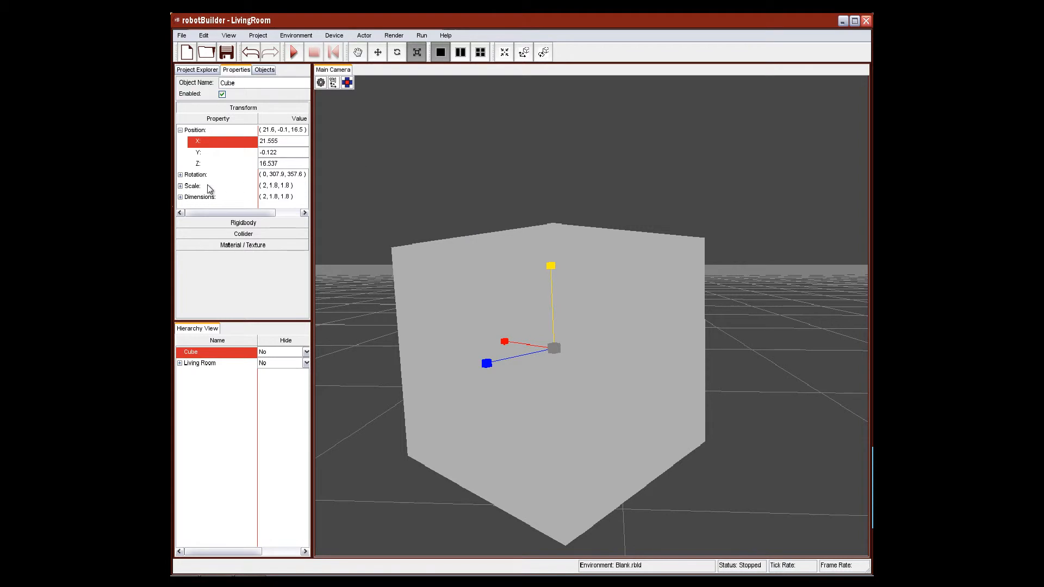
- Expand the cube's Rotation and Scale values and make the properties area taller
left_click(180, 175)
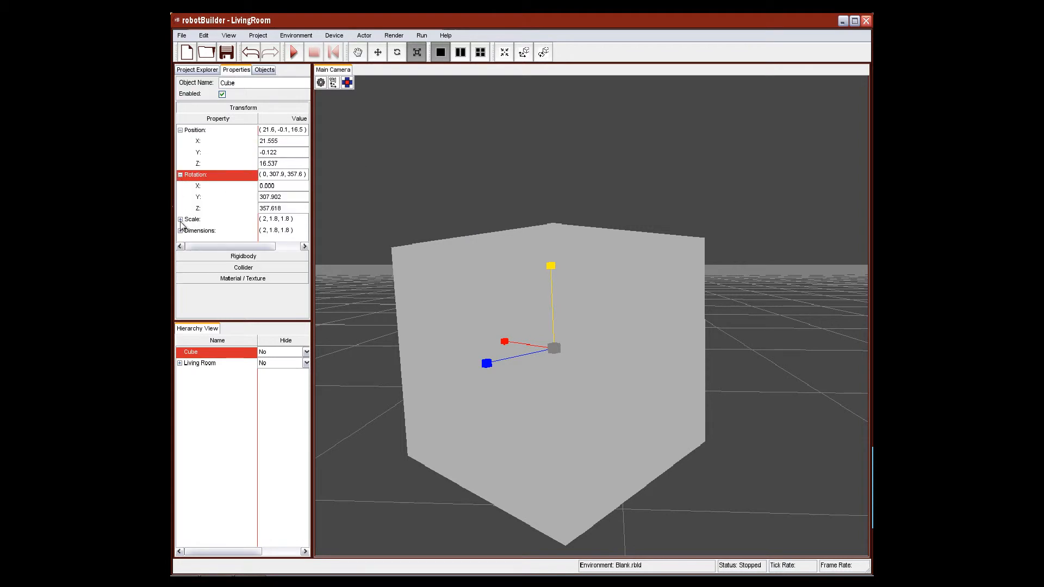
left_click(180, 219)
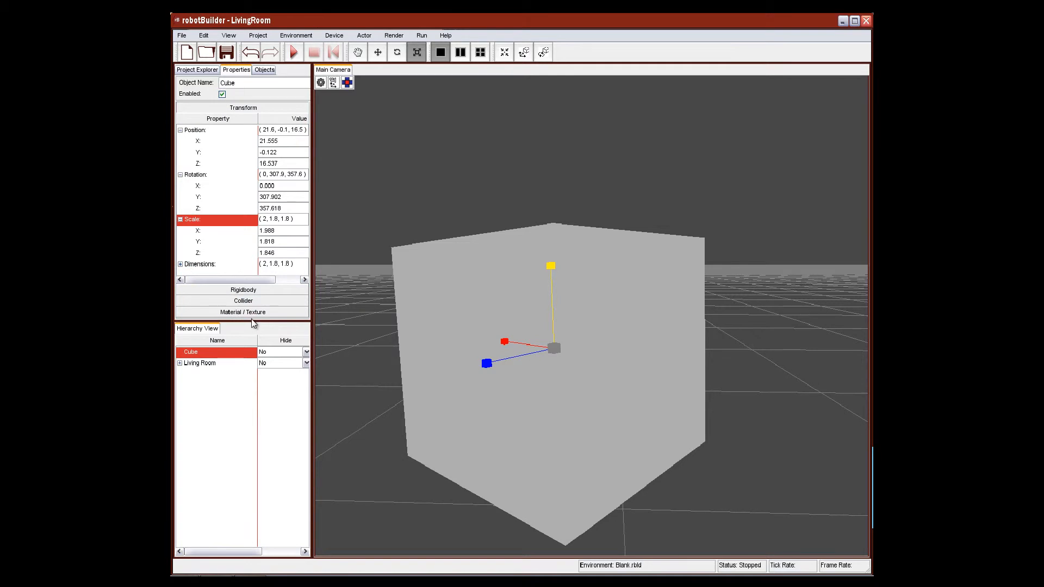
left_click_drag(251, 321, 245, 390)
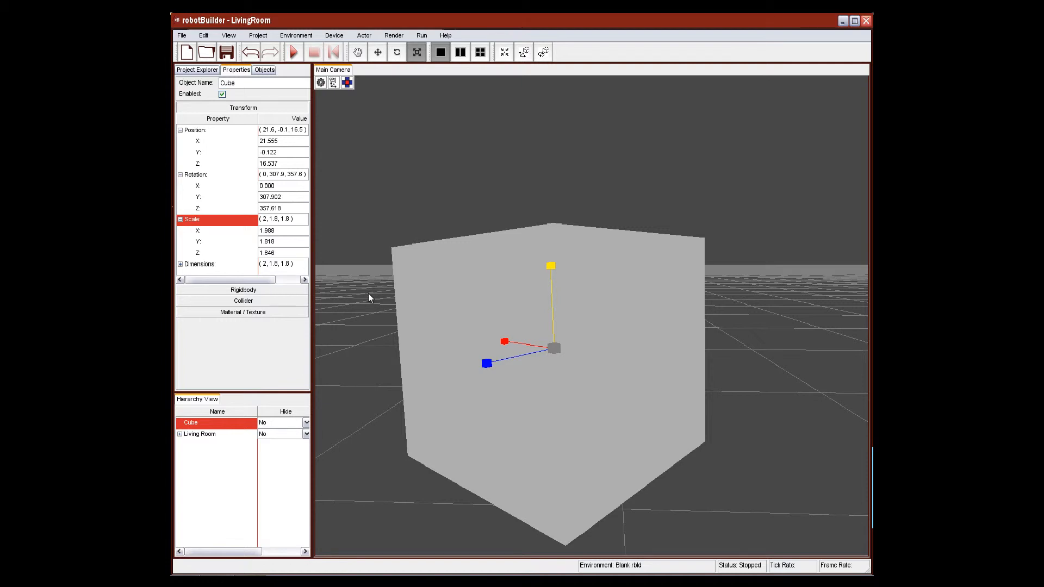
- Move the cube vertically to about Y -0.10 and rotate it about its Y axis to about 2 degrees
left_click(380, 58)
left_click_drag(550, 271, 548, 212)
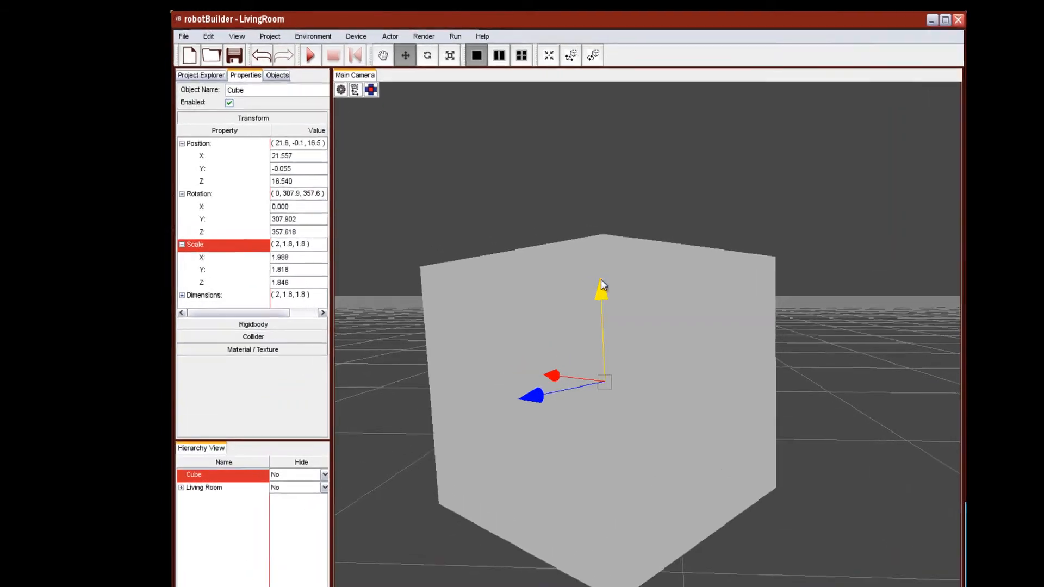
left_click_drag(827, 348, 835, 452)
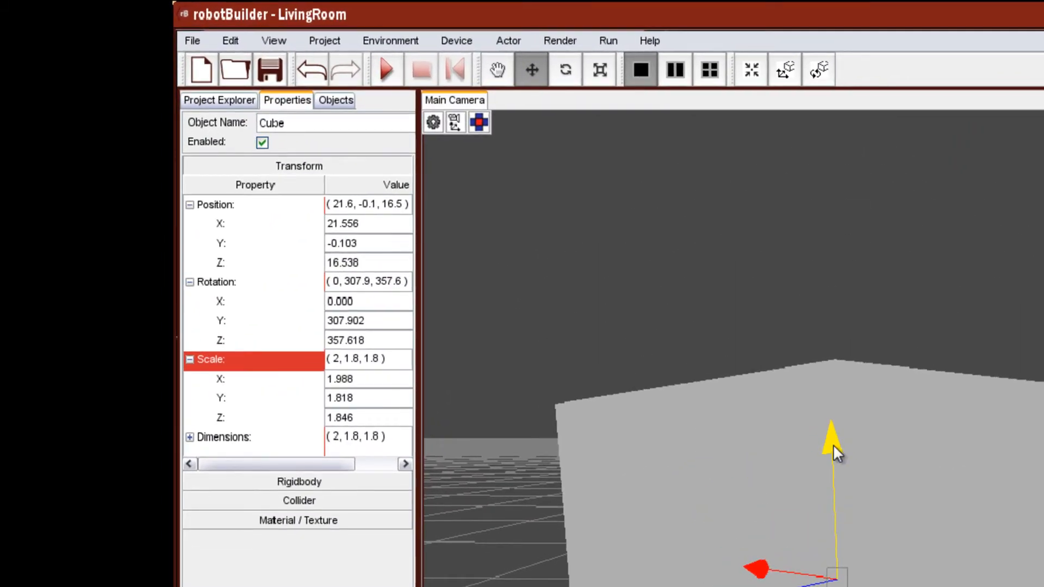
left_click(564, 70)
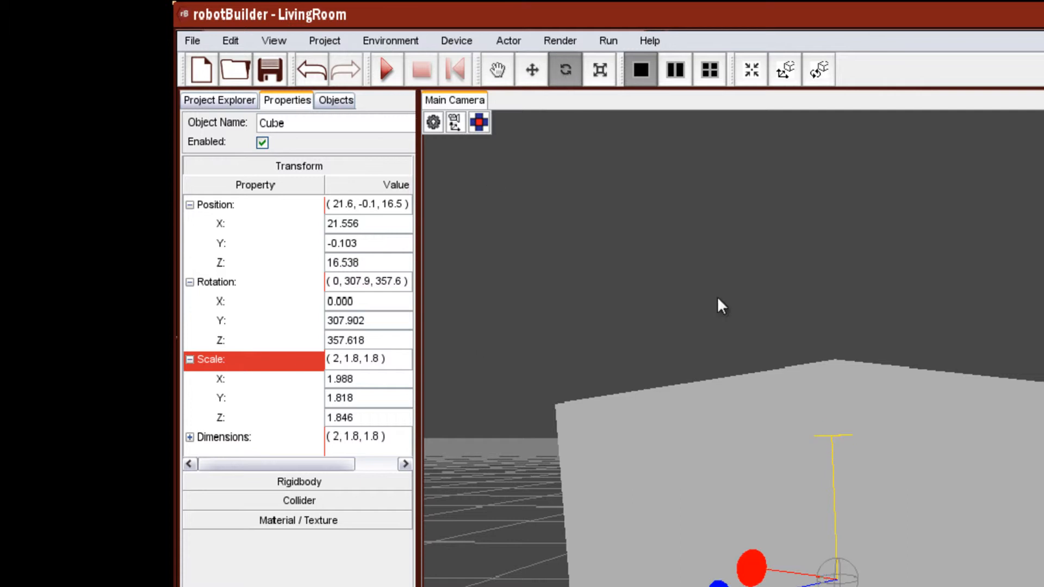
left_click_drag(828, 438, 846, 586)
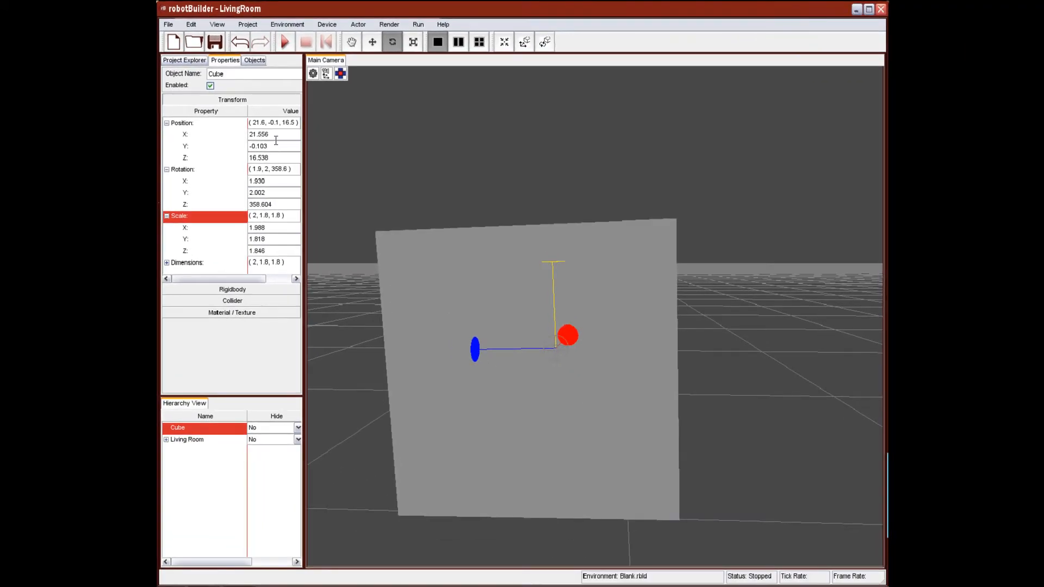
- Set the cube's X position to 22
double_click(371, 223)
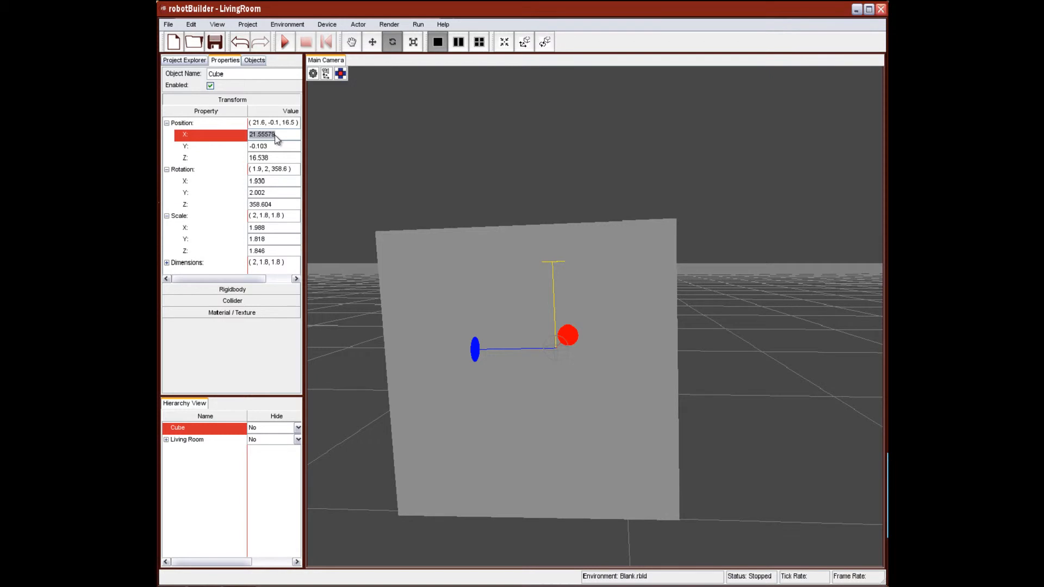
key("Return")
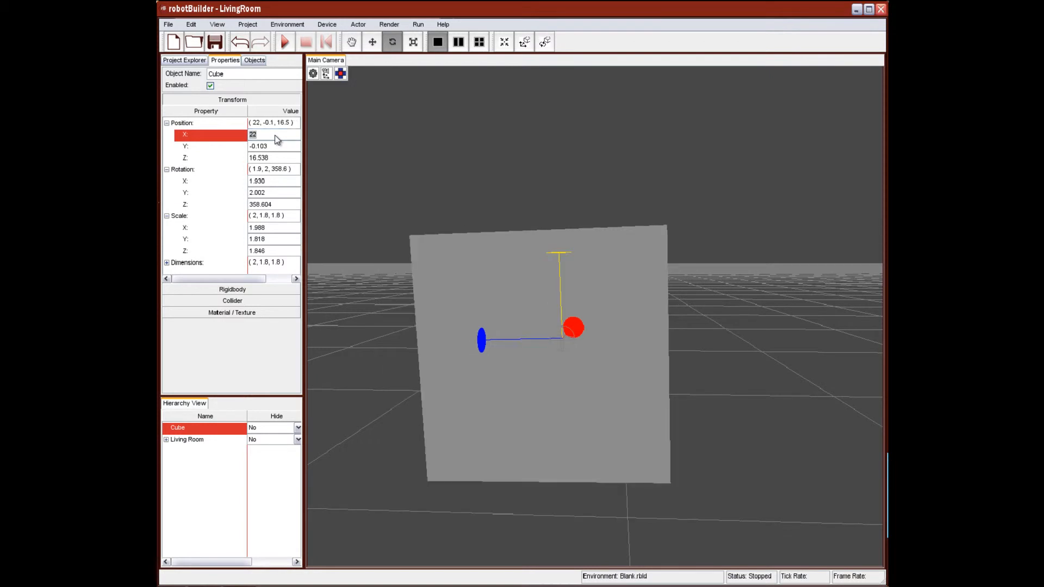
- Try X positions of 23 and 50 for the cube and undo both changes
type("23")
key("Return")
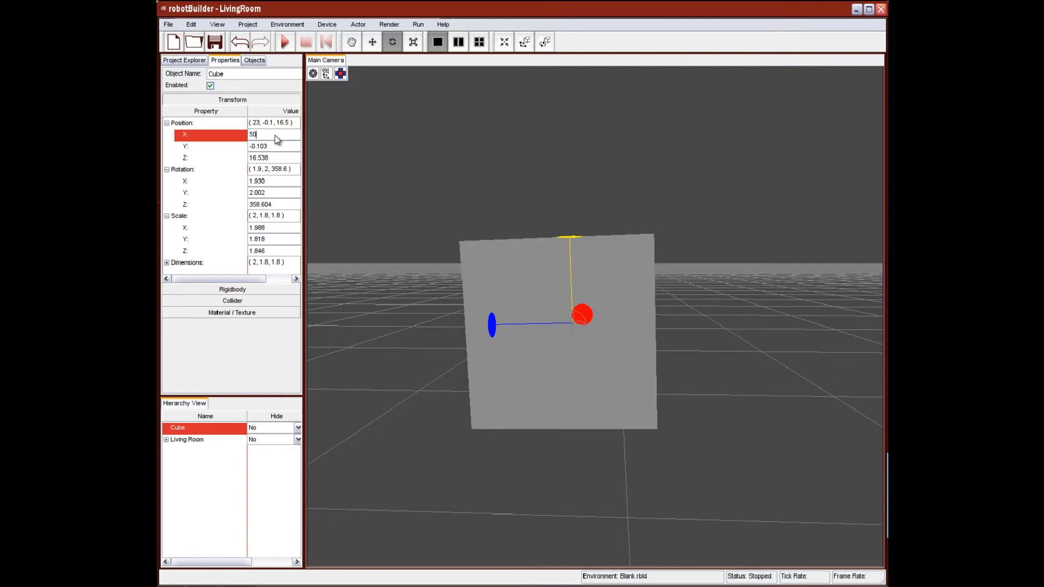
type("50")
key("Return")
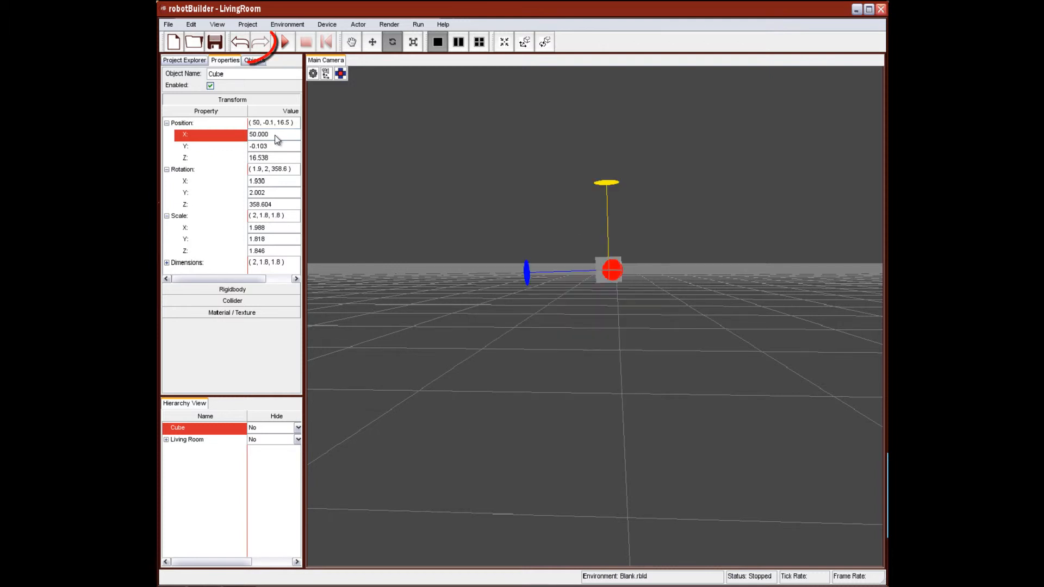
left_click(239, 43)
left_click(240, 45)
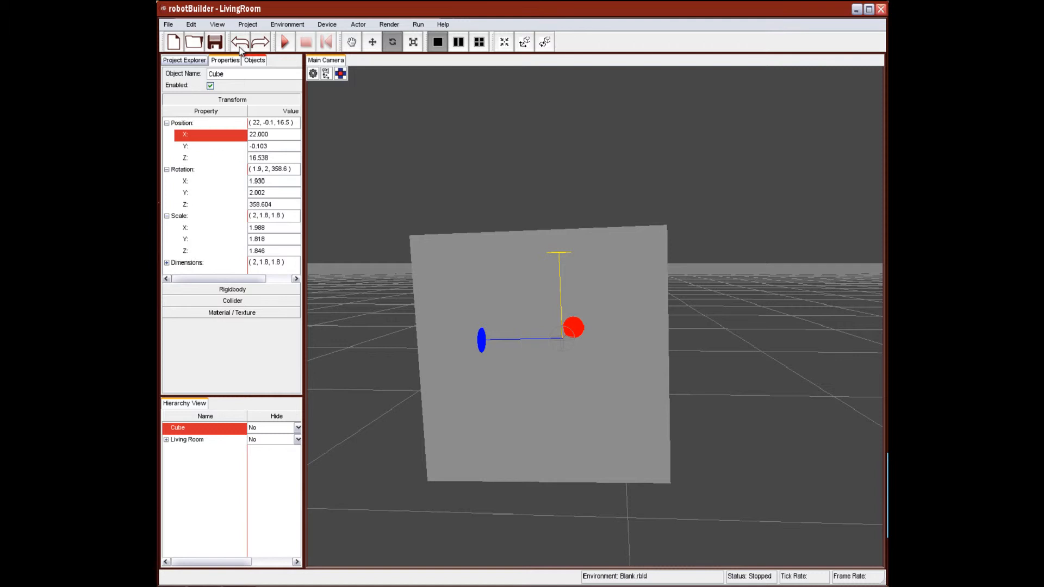
- Try Y rotations of 90 and 180 degrees on the cube
left_click(258, 193)
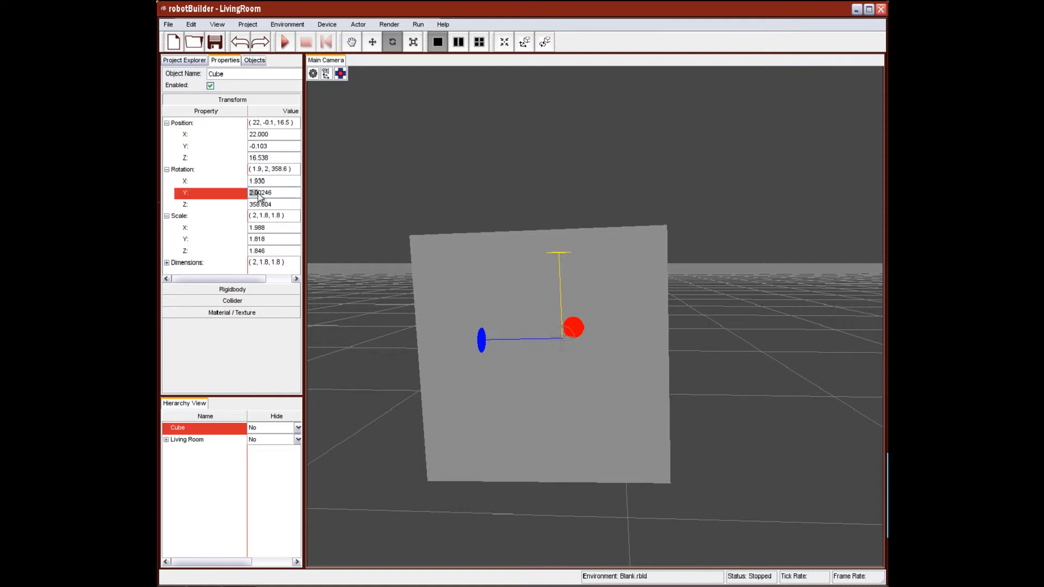
left_click_drag(286, 193, 243, 197)
type("90")
key("Return")
double_click(263, 193)
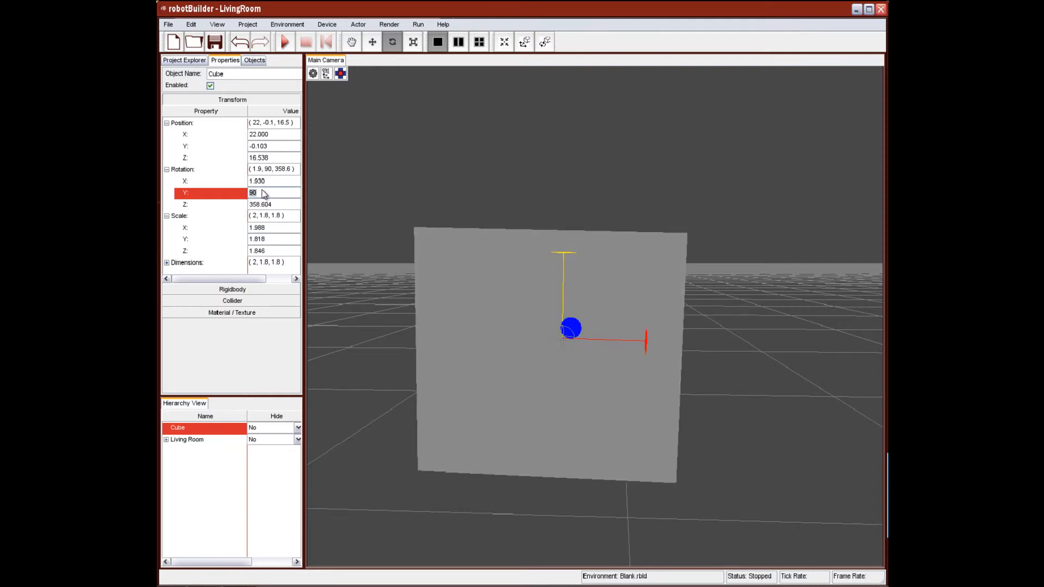
type("180")
key("Return")
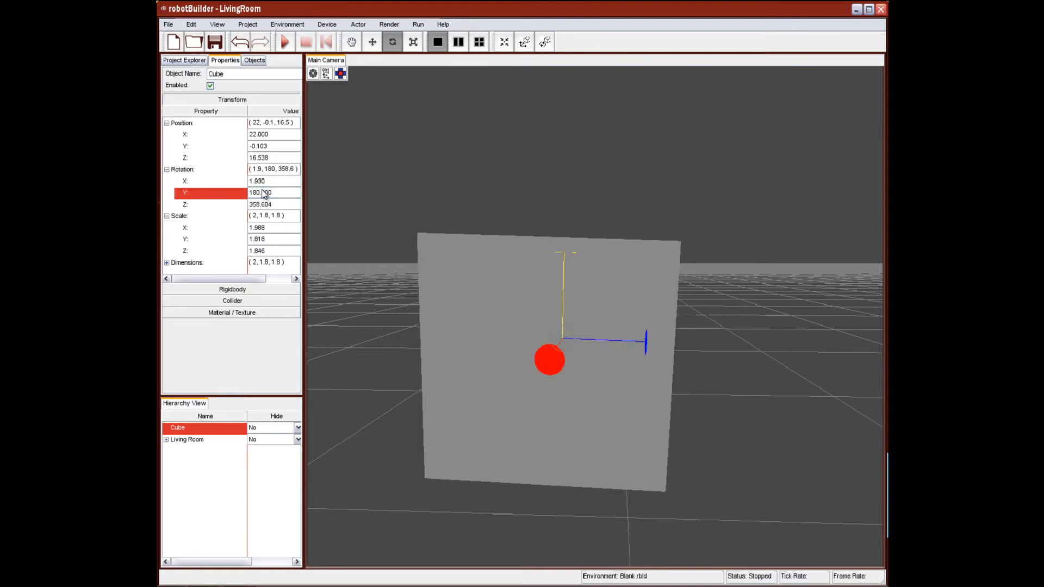
- Set the cube's Y and Z rotation to 0
double_click(264, 194)
type("0")
key("Return")
- Examine the cube in the camera view by panning, orbiting around it and zooming out
scroll(367, 252, "down", 3)
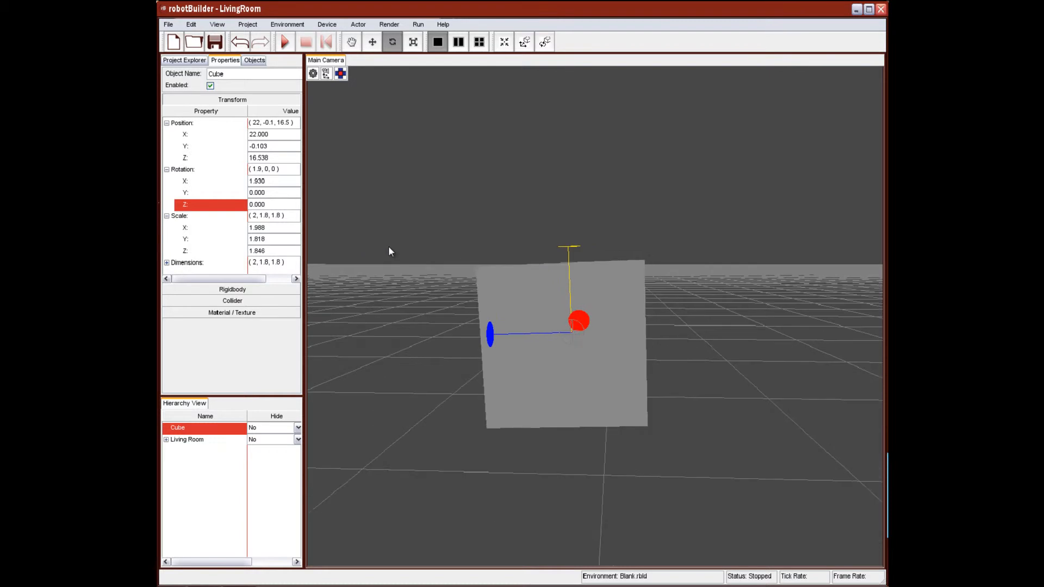
key("q")
left_click_drag(652, 156, 608, 186)
right_click_drag(590, 220, 527, 249)
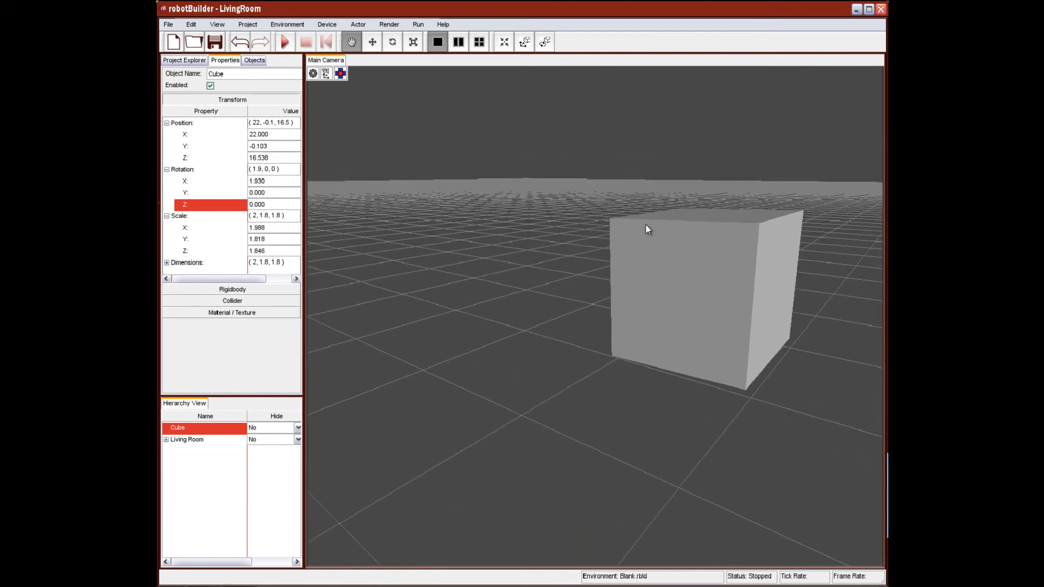
right_click_drag(719, 321, 617, 338)
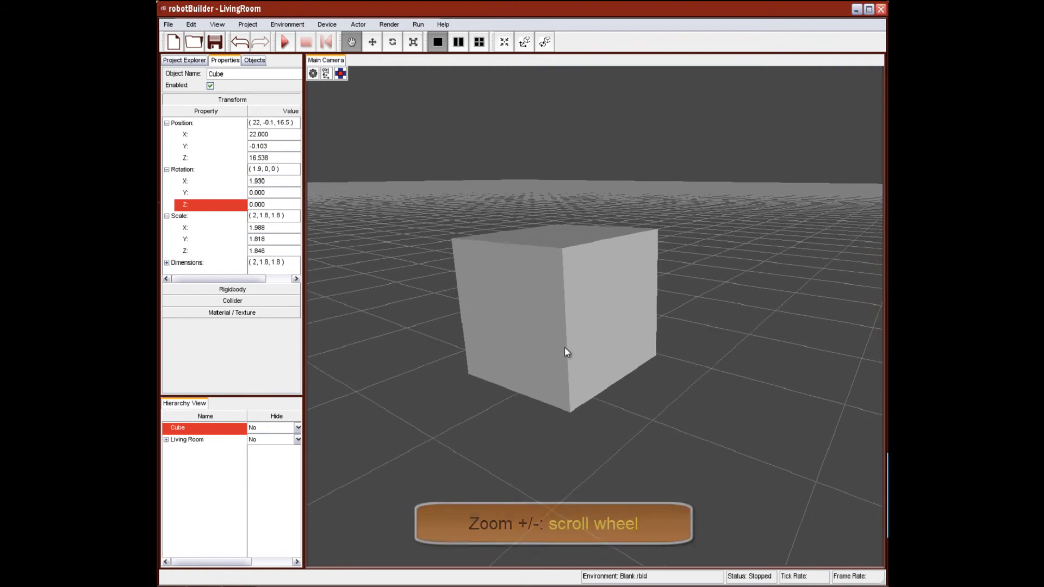
scroll(564, 349, "down", 5)
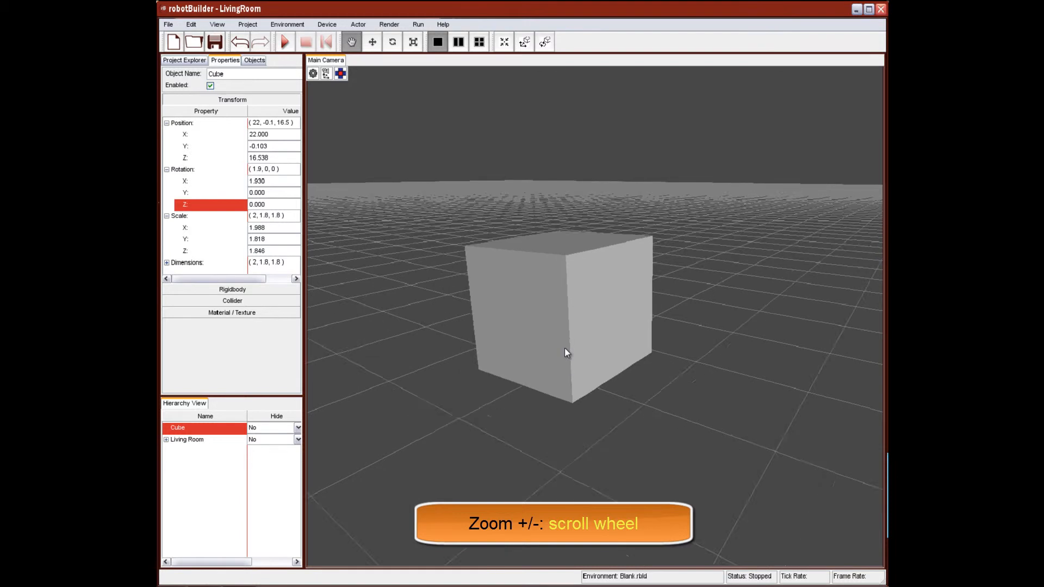
scroll(565, 349, "down", 4)
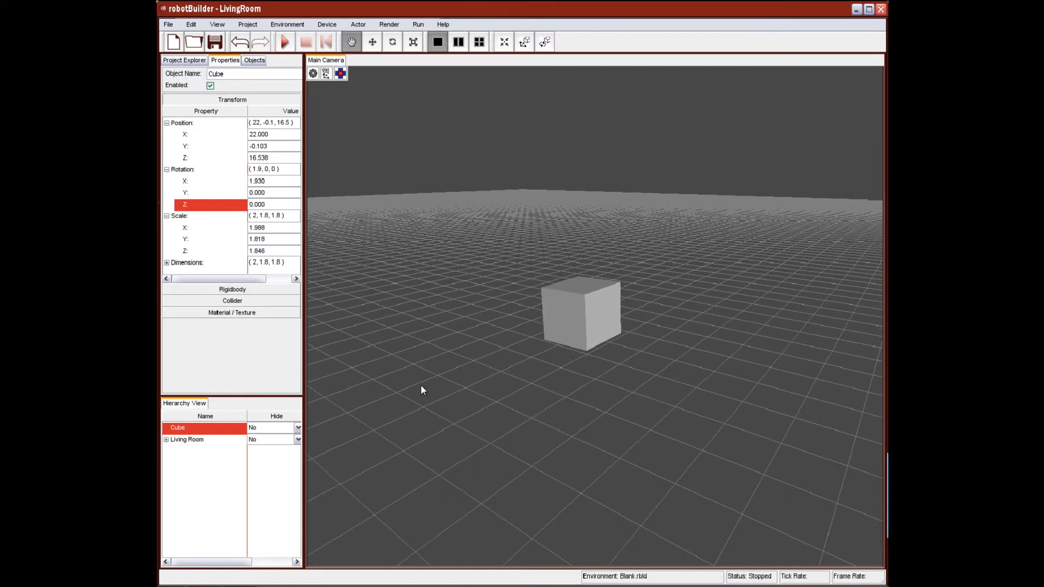
- Focus the camera on the Living Room group and view it from another angle
left_click(203, 442)
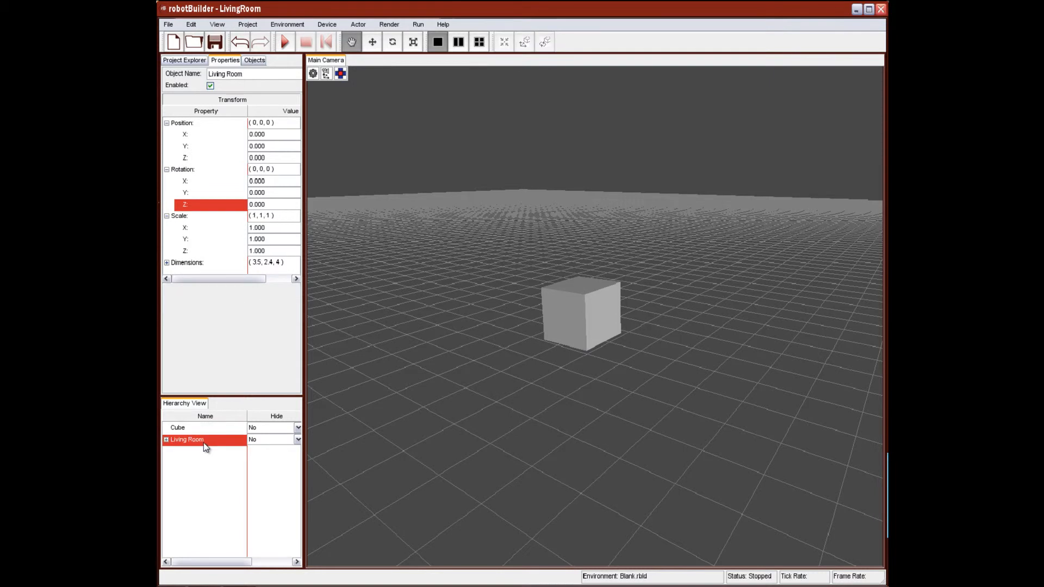
key("f")
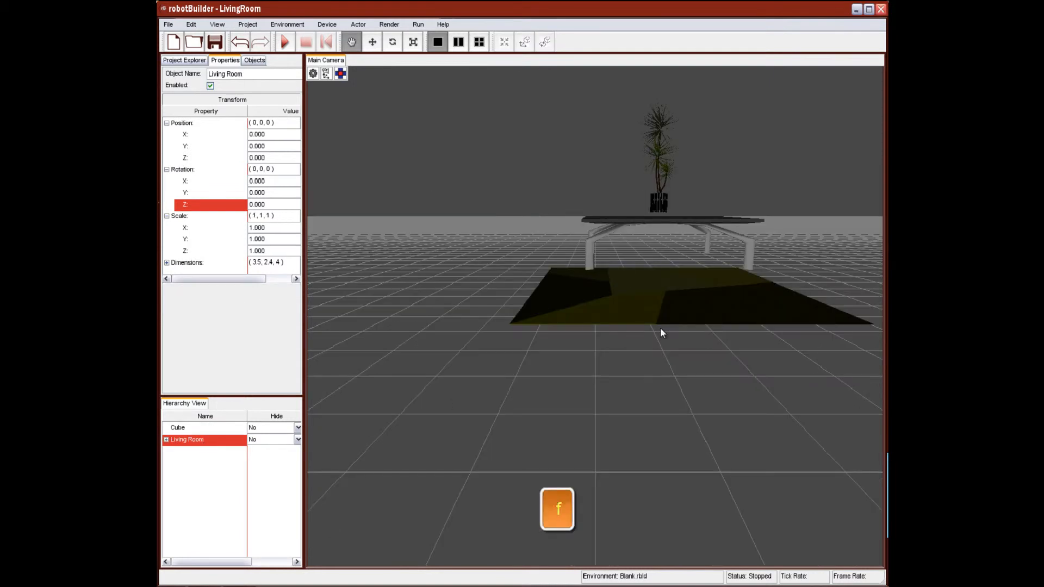
right_click_drag(664, 324, 667, 308)
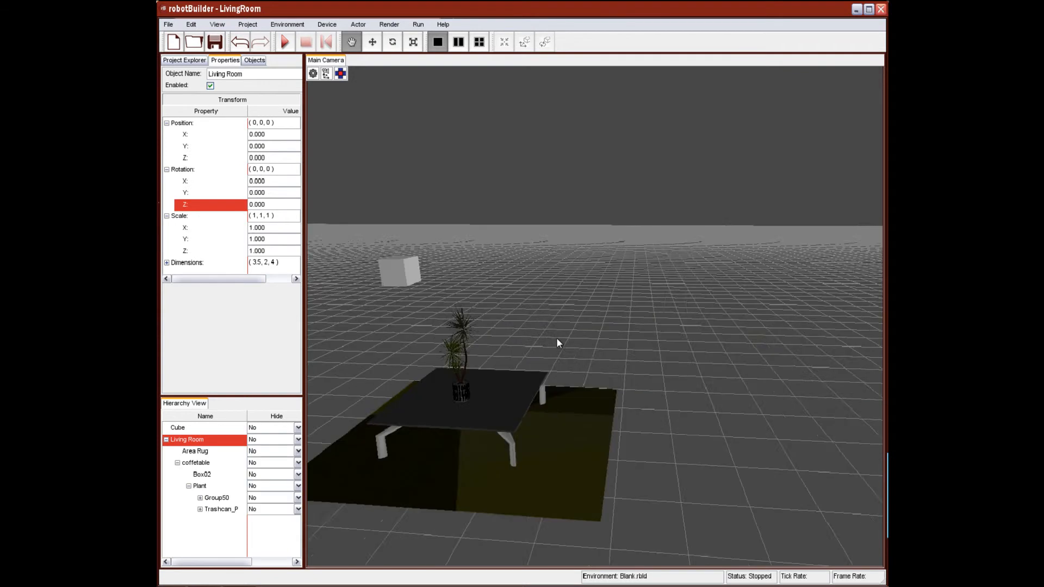
- Examine the cube and the Living Room group in perspective view by orbiting, zooming close and zooming back out
right_click_drag(556, 338, 528, 332)
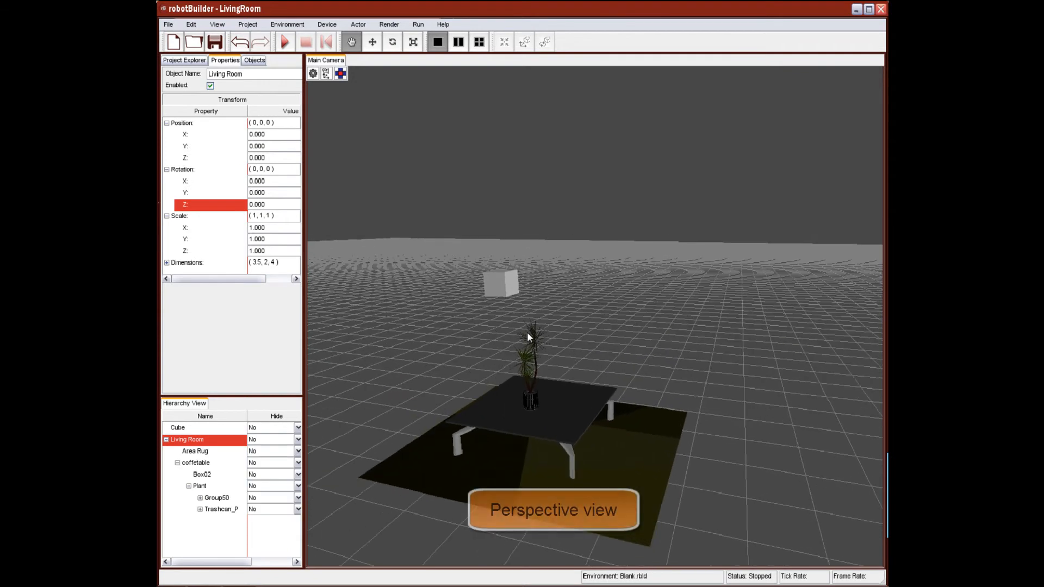
scroll(499, 294, "up", 5)
right_click_drag(500, 293, 497, 289)
scroll(495, 290, "up", 5)
scroll(488, 292, "up", 1)
right_click_drag(486, 292, 444, 322)
scroll(474, 292, "up", 2)
scroll(474, 292, "up", 4)
scroll(445, 322, "down", 4)
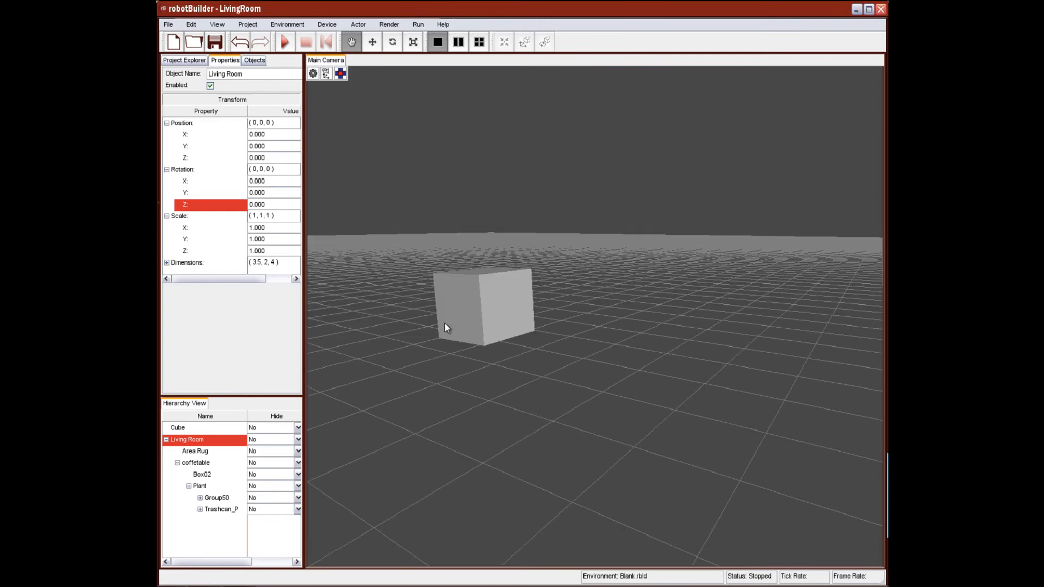
scroll(444, 324, "down", 8)
scroll(489, 366, "down", 6)
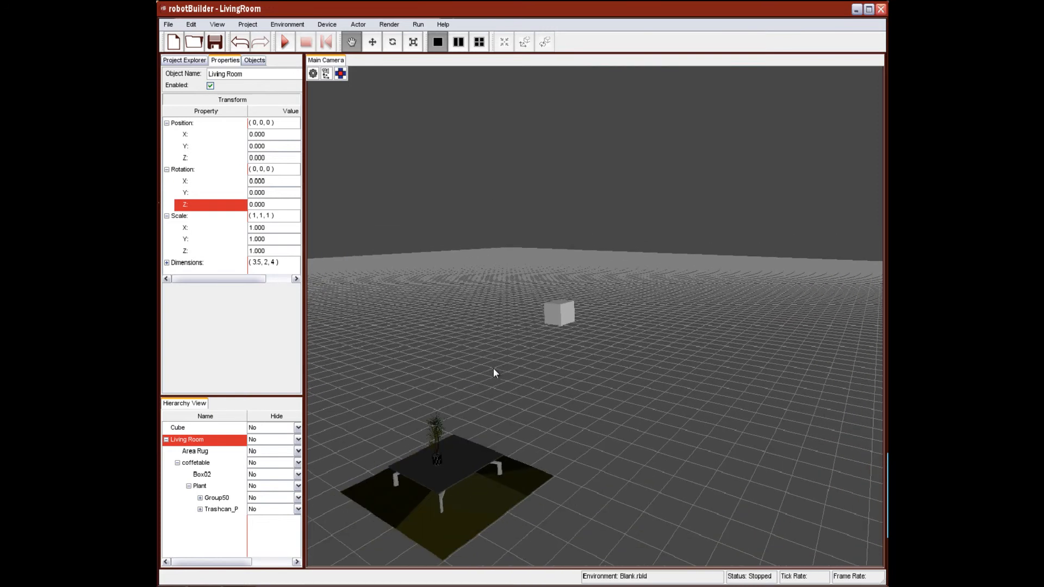
scroll(494, 373, "down", 4)
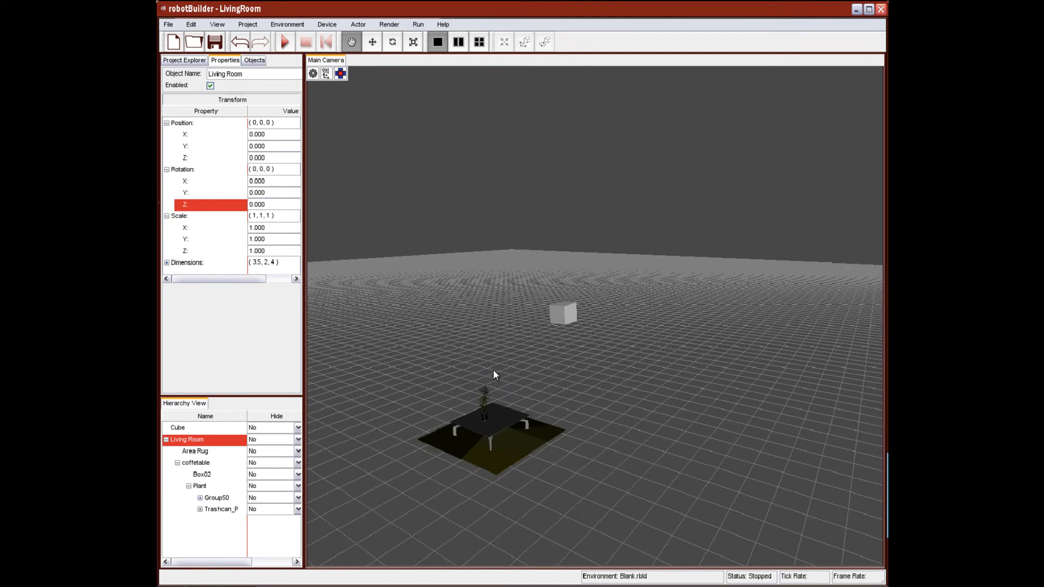
- Switch the main camera to orthogonal view and compare the cube with the living room furniture at different zoom levels
left_click(341, 73)
left_click(340, 74)
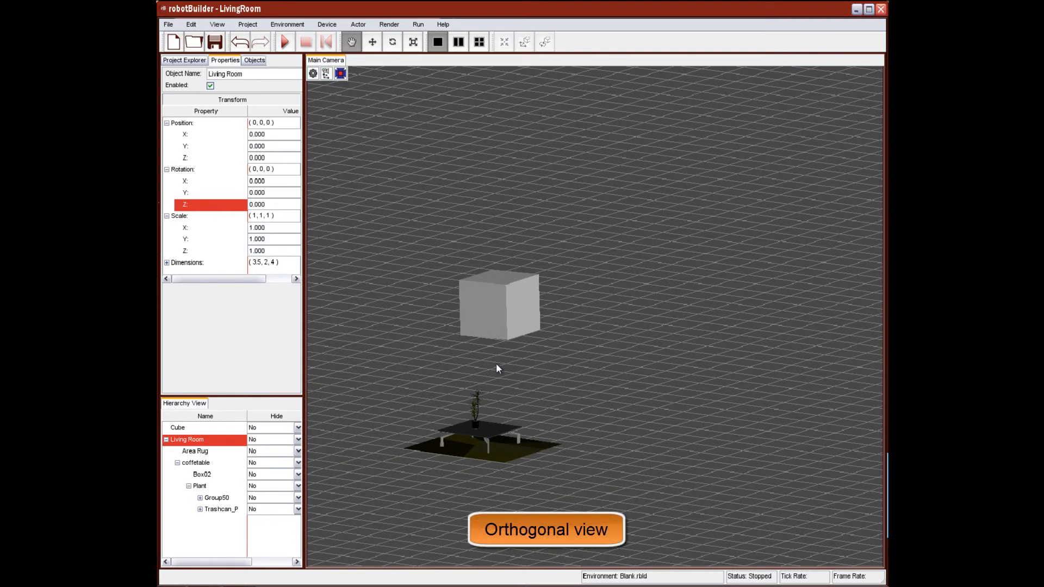
scroll(495, 361, "up", 5)
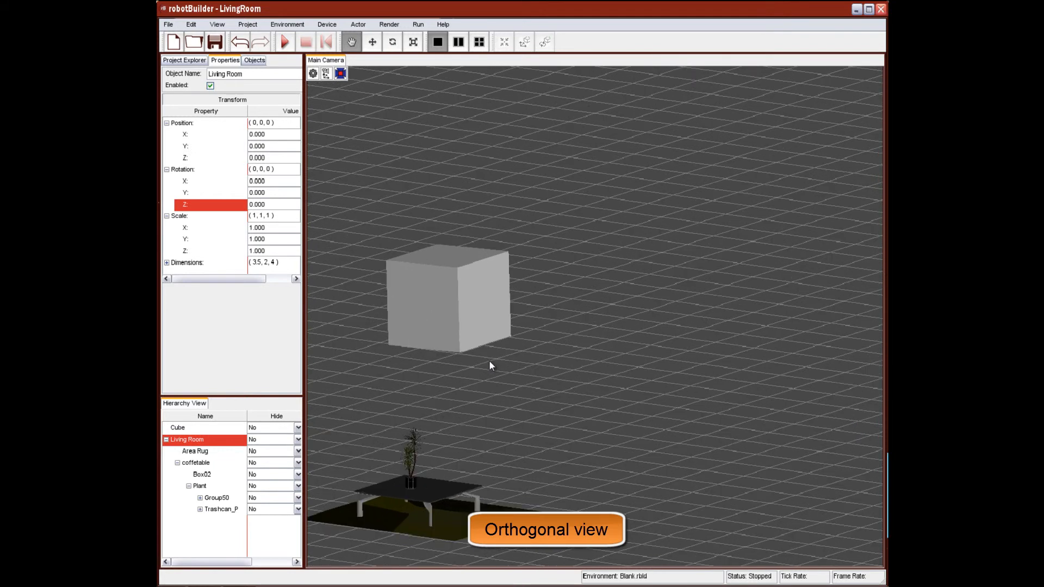
scroll(490, 362, "up", 3)
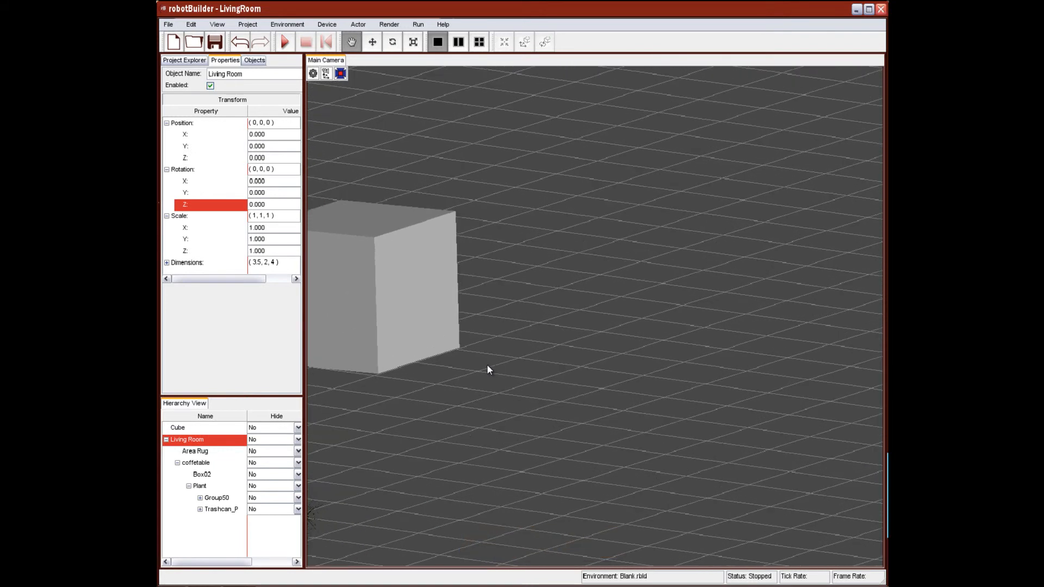
scroll(487, 365, "down", 2)
scroll(488, 367, "down", 6)
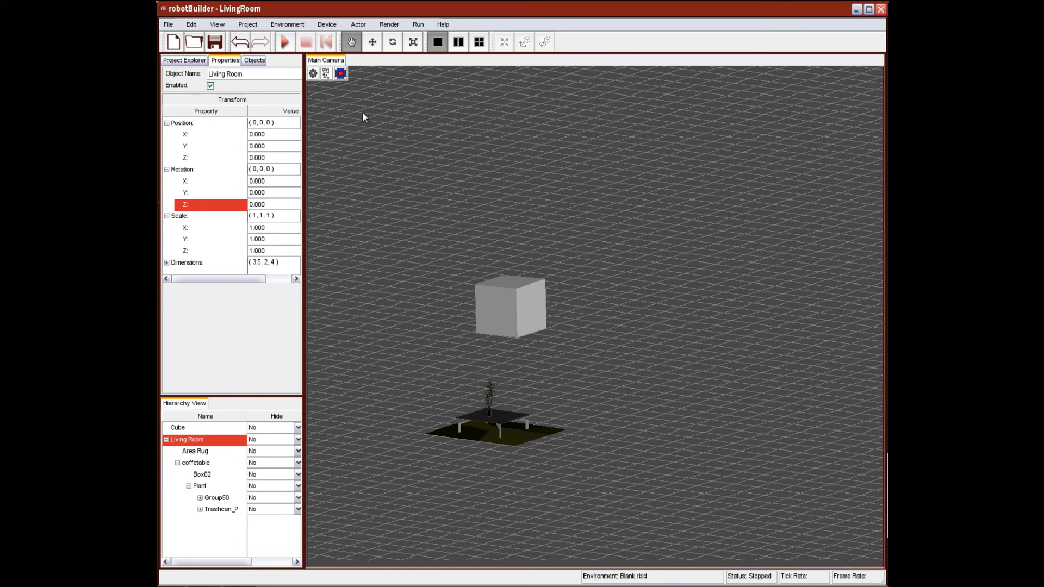
- Return the main camera to perspective view and bring the coffee table and area rug closer
left_click(344, 76)
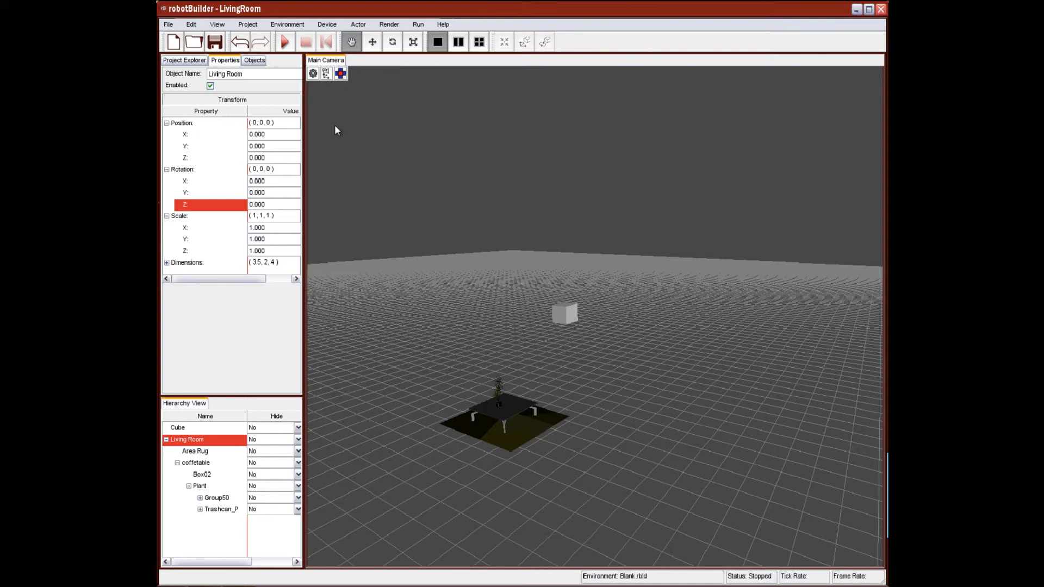
scroll(542, 459, "up", 2)
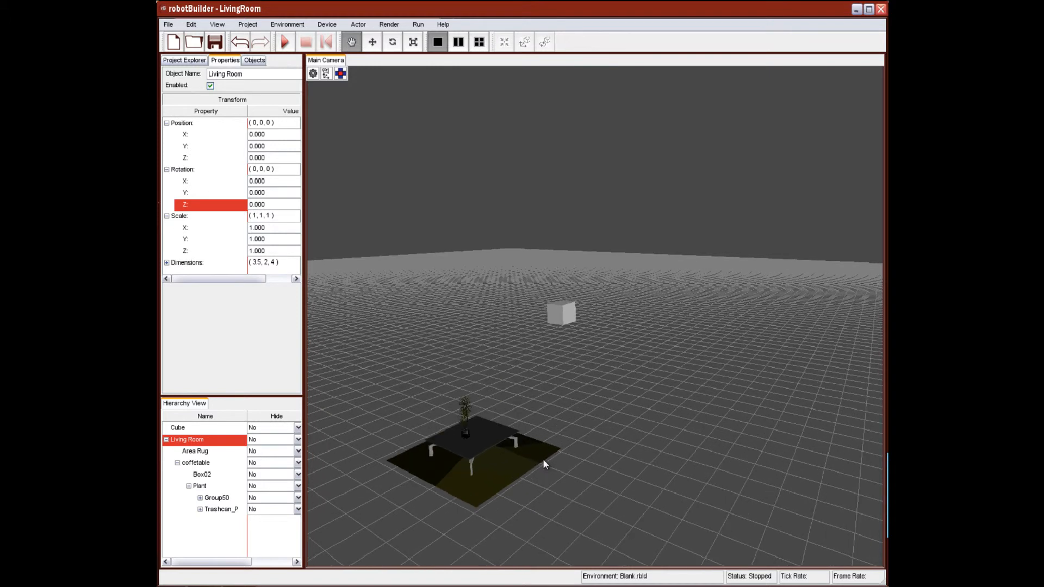
right_click_drag(538, 461, 497, 462)
scroll(533, 497, "up", 4)
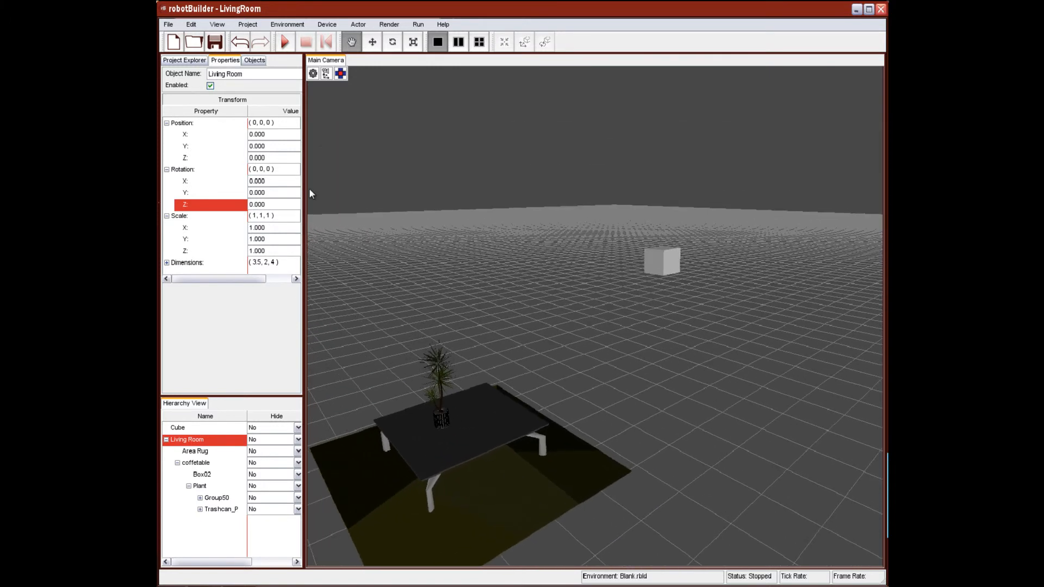
- Add a sofa from the Basic Furniture objects to the scene behind the coffee table
left_click(255, 61)
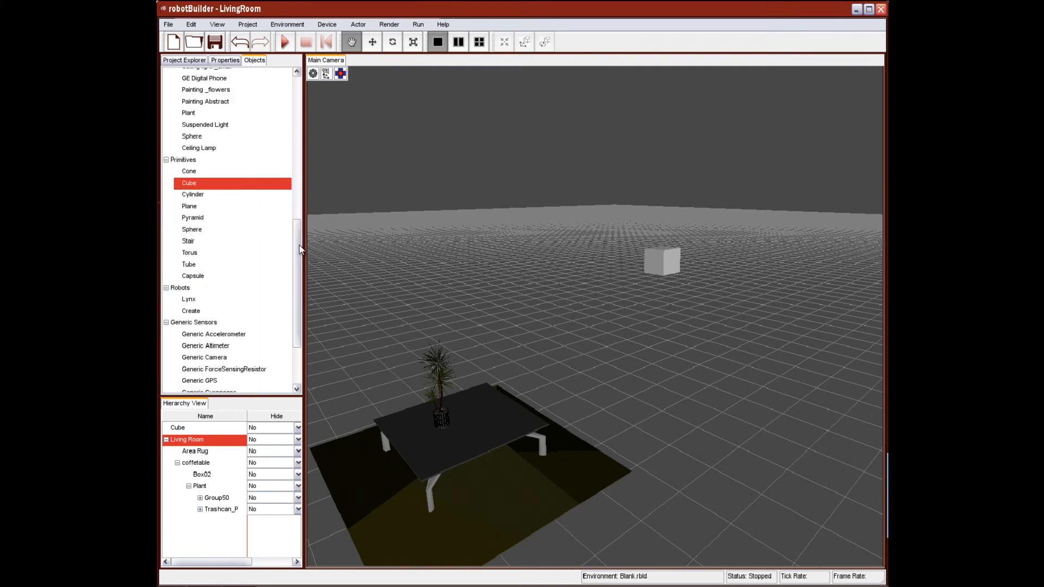
left_click_drag(300, 250, 305, 125)
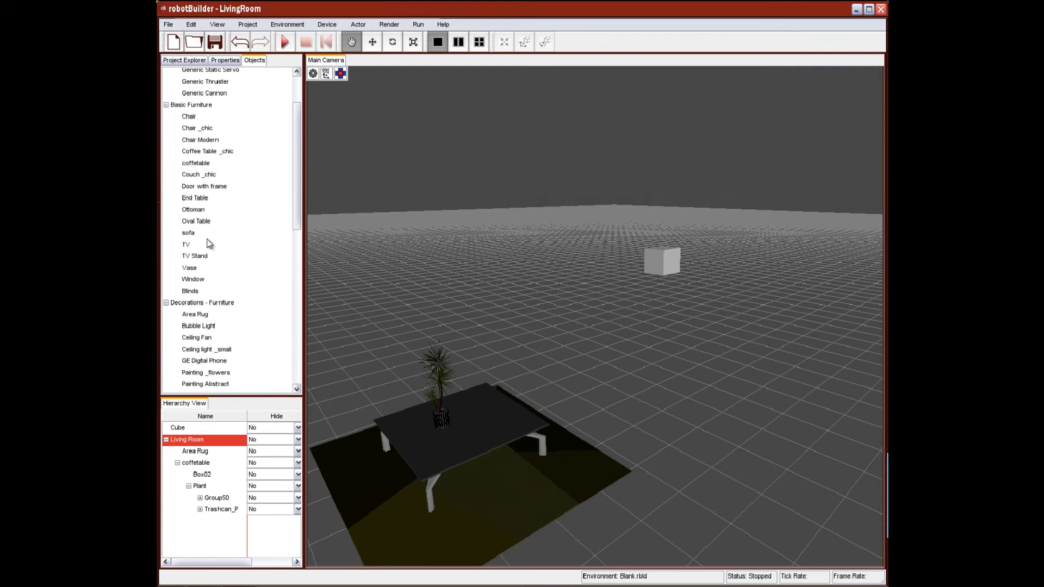
left_click_drag(194, 236, 608, 376)
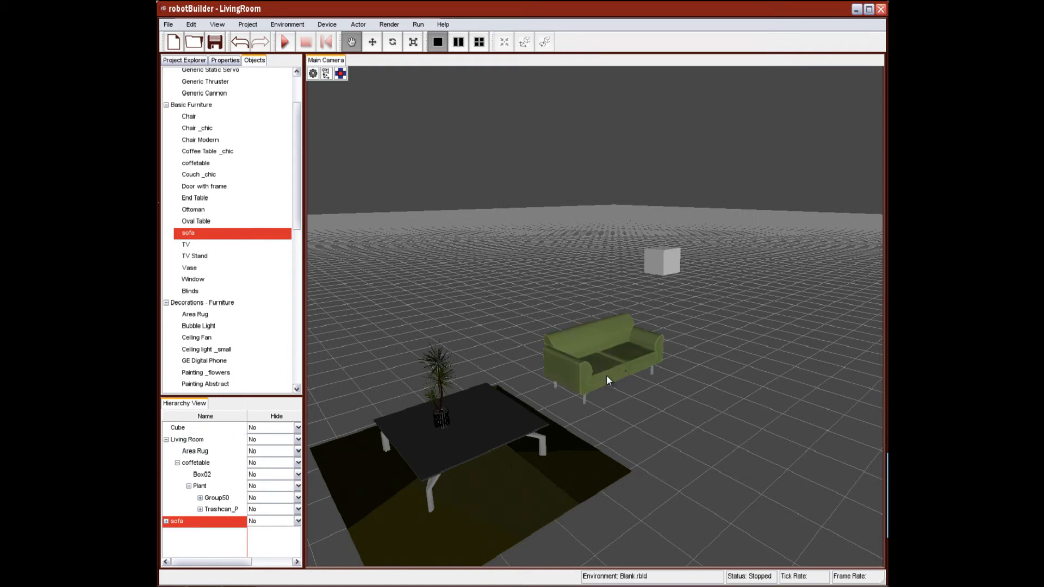
middle_click_drag(608, 390, 612, 402)
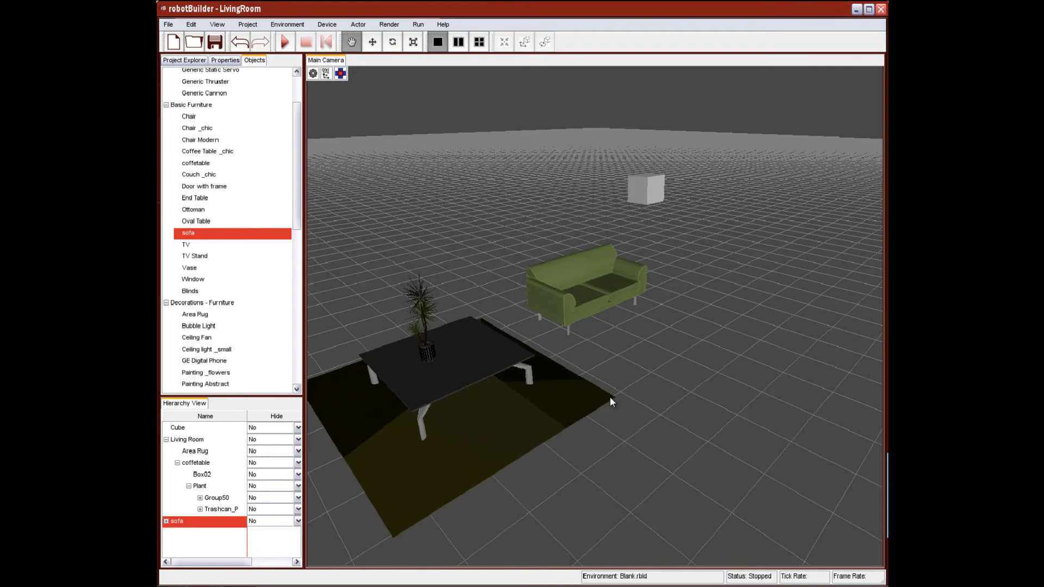
scroll(609, 397, "up", 3)
scroll(610, 399, "up", 4)
scroll(608, 398, "up", 2)
scroll(608, 397, "down", 4)
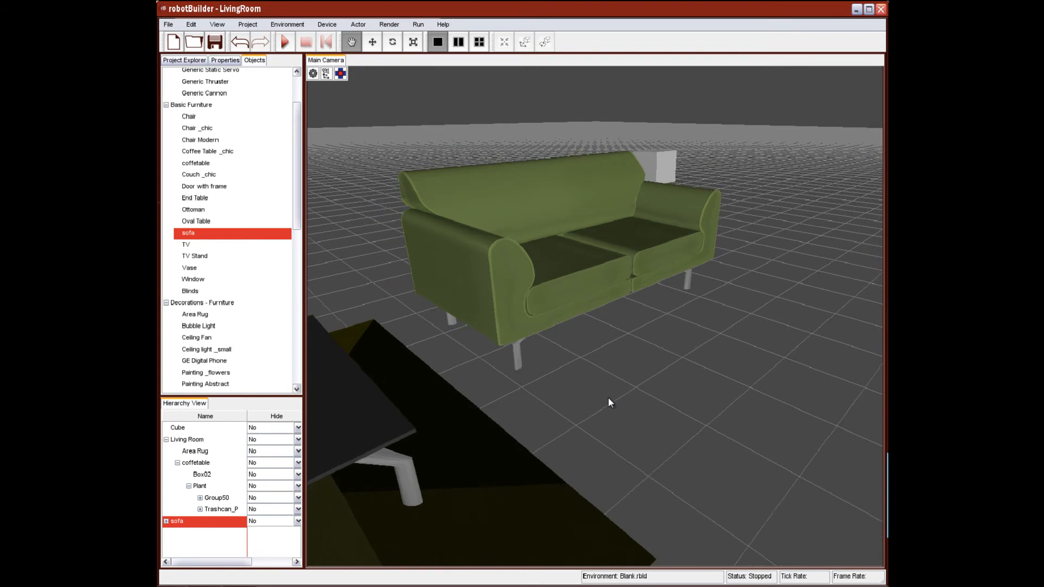
- View the sofa and coffee table from the Back, Right, Left and Front preset camera directions
left_click(325, 72)
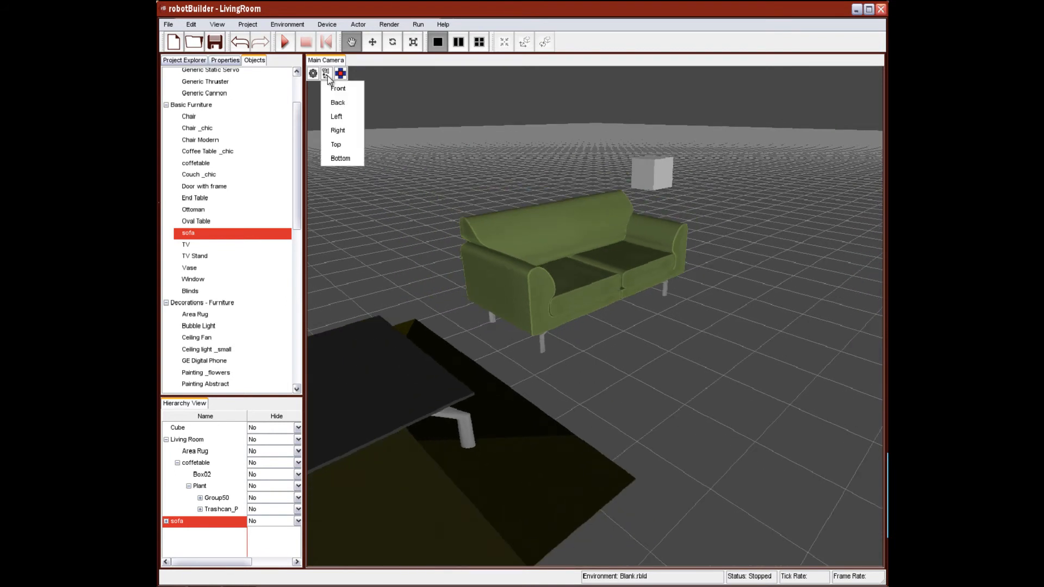
left_click(337, 103)
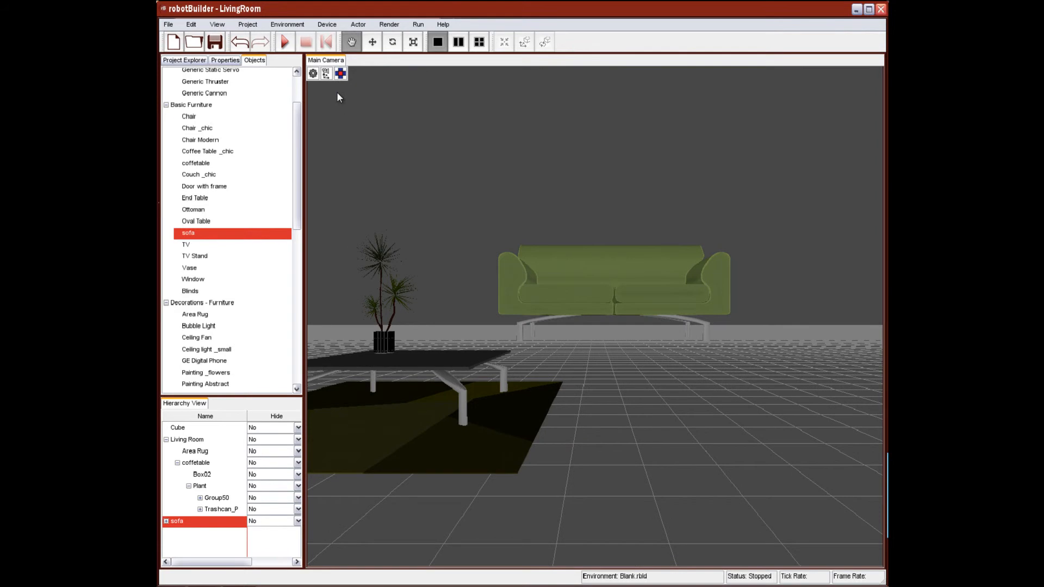
left_click(326, 73)
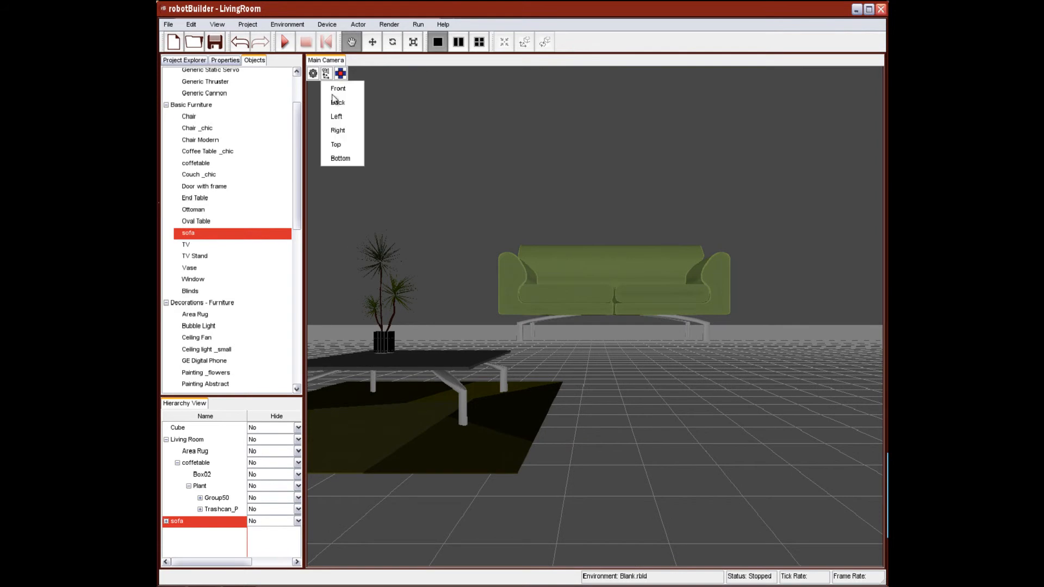
left_click(341, 132)
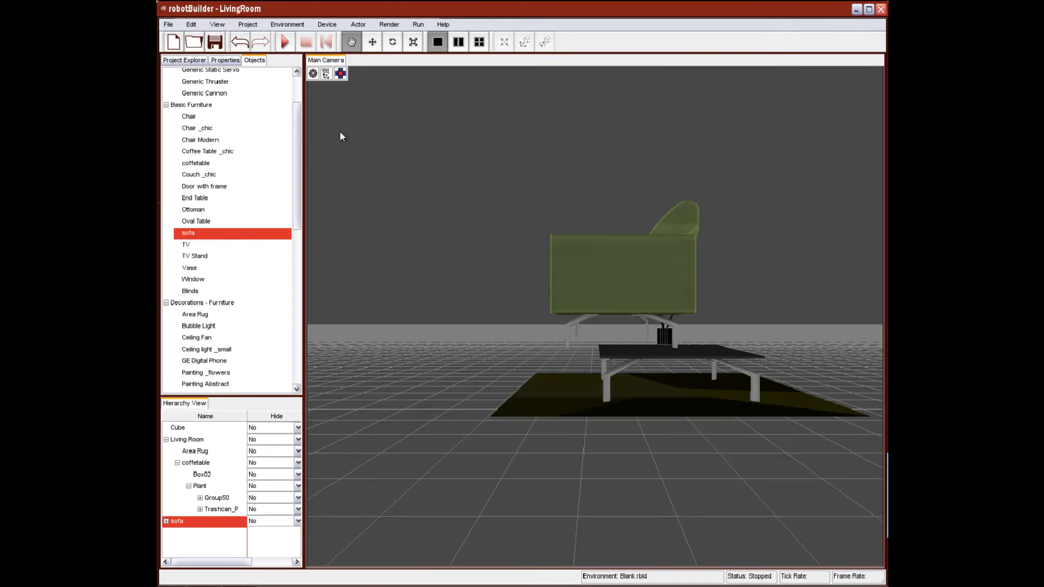
left_click(325, 76)
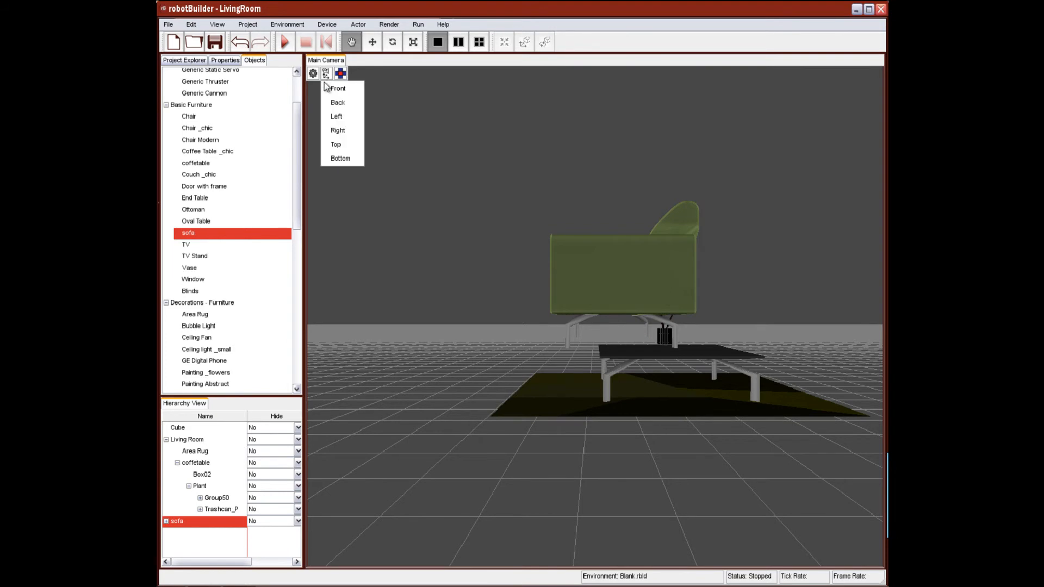
left_click(336, 117)
left_click(326, 73)
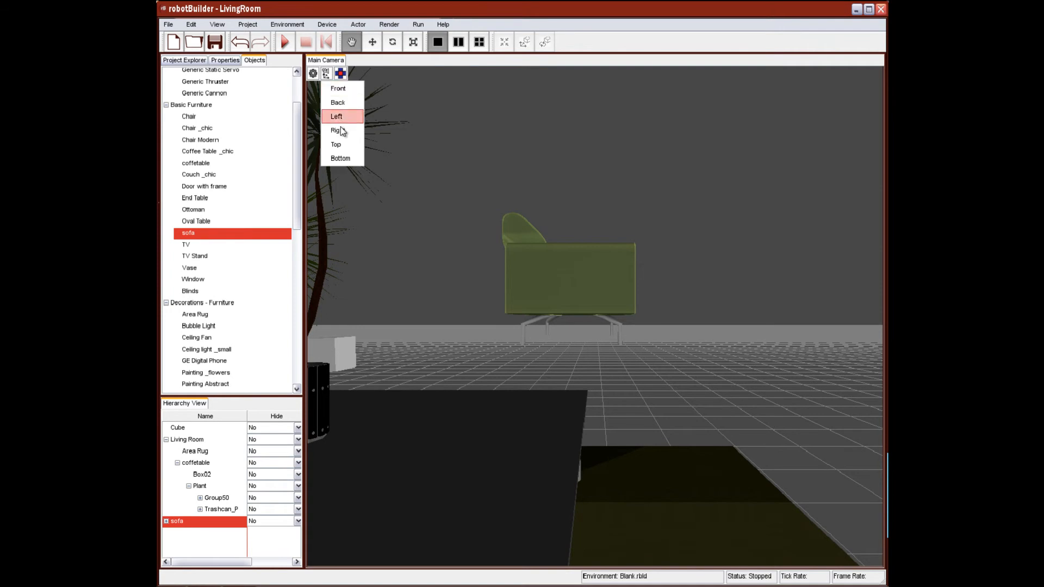
left_click(334, 89)
scroll(459, 244, "down", 5)
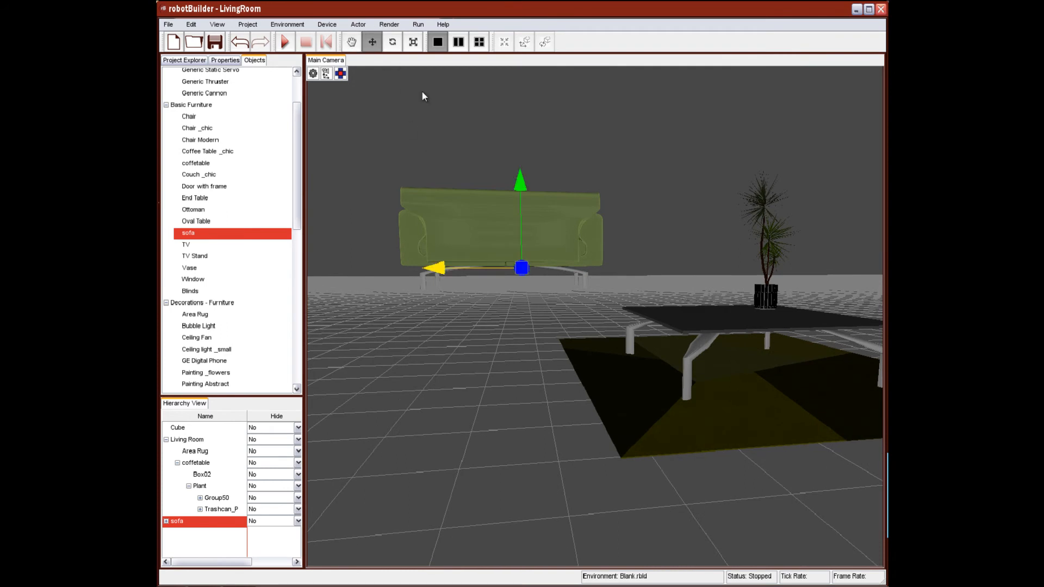
- Lower the sofa to floor level, bring it forward beside the coffee table and rotate it about its vertical axis towards the table
left_click_drag(523, 184, 533, 245)
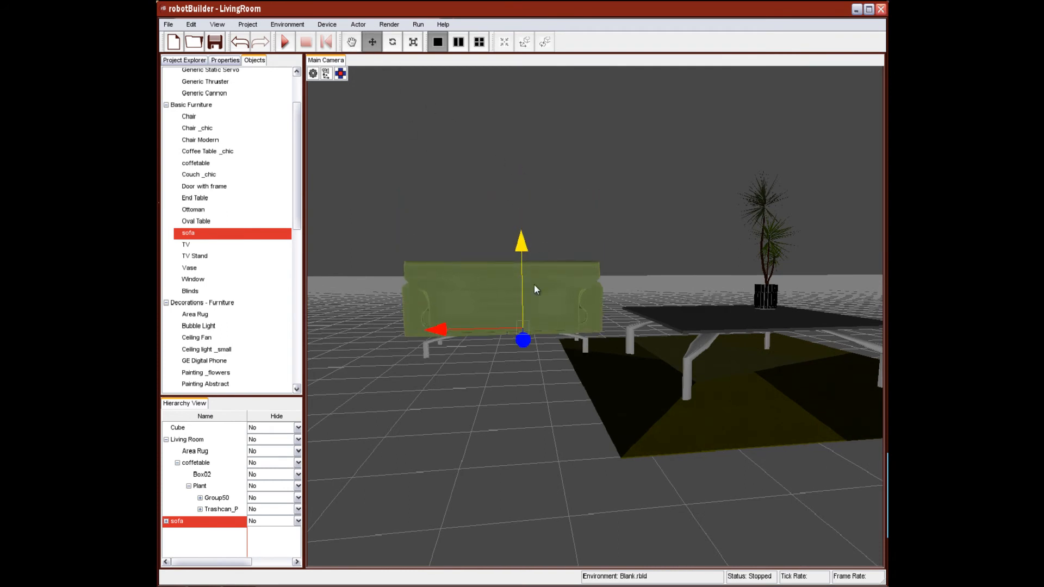
left_click_drag(525, 342, 536, 586)
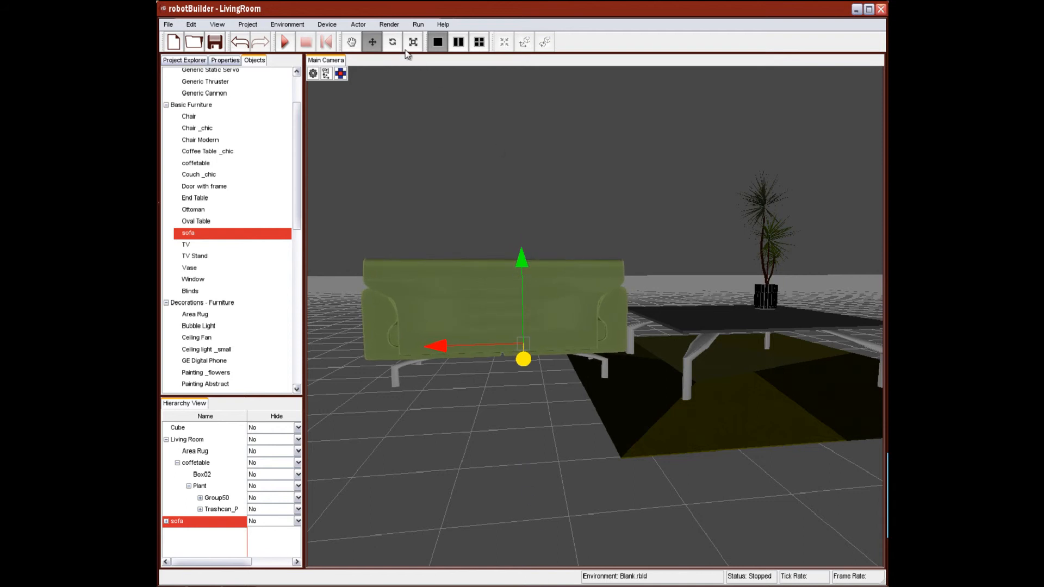
left_click(393, 42)
left_click_drag(523, 257, 512, 218)
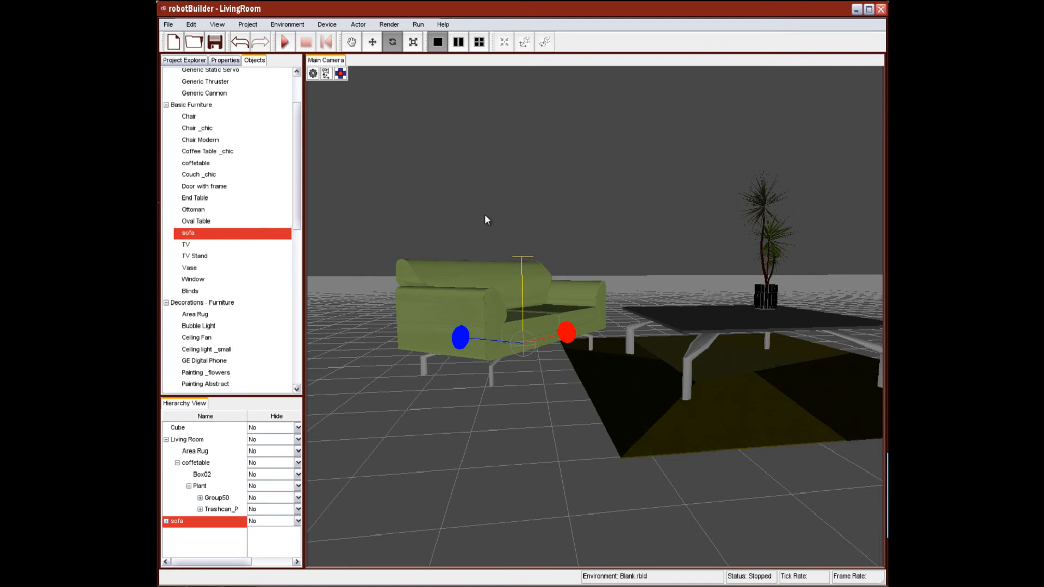
- Check the rotated sofa from the Right, Top and Bottom preset camera directions
left_click(328, 77)
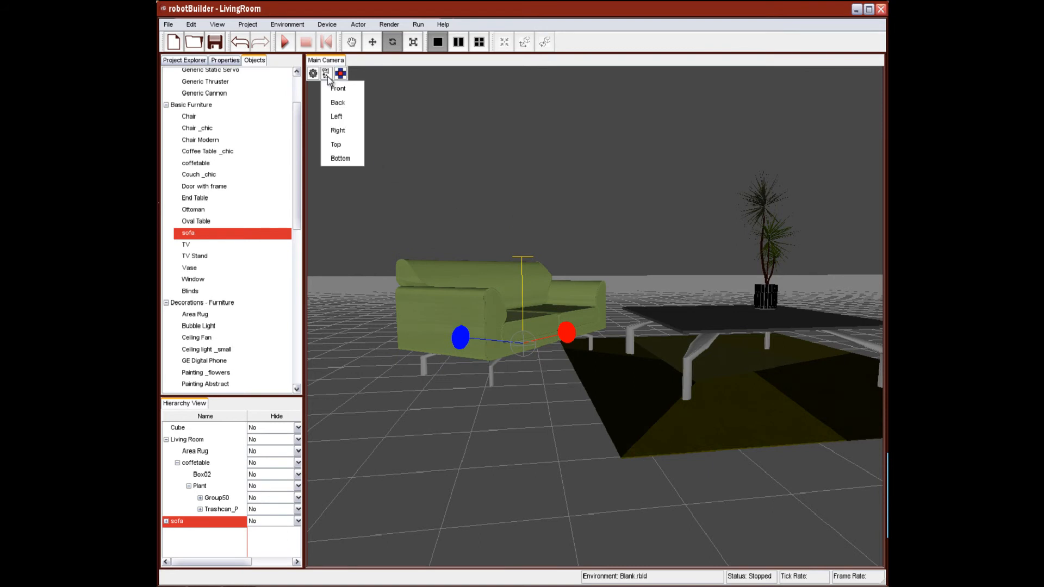
left_click(341, 131)
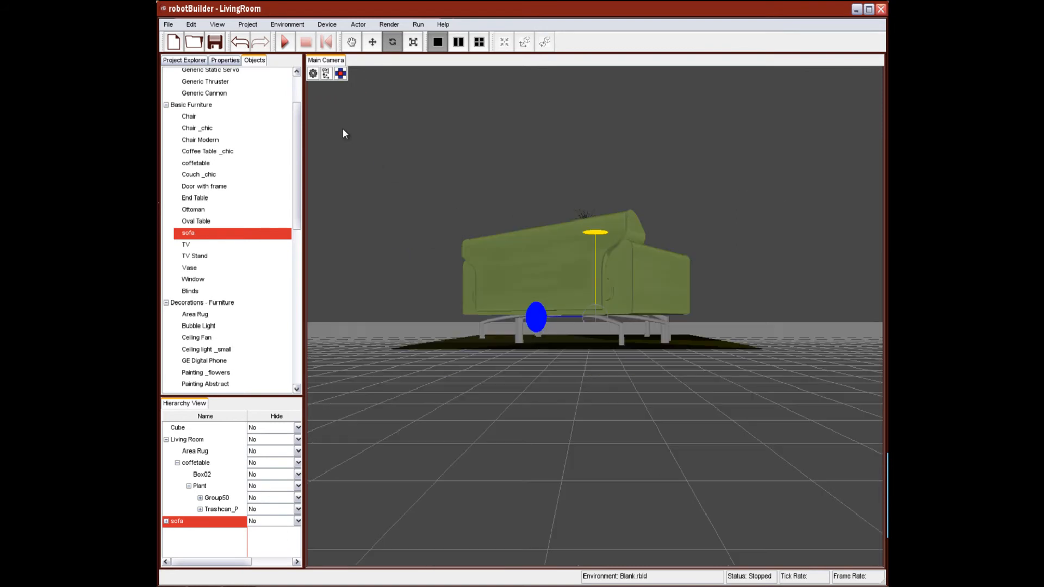
left_click(327, 75)
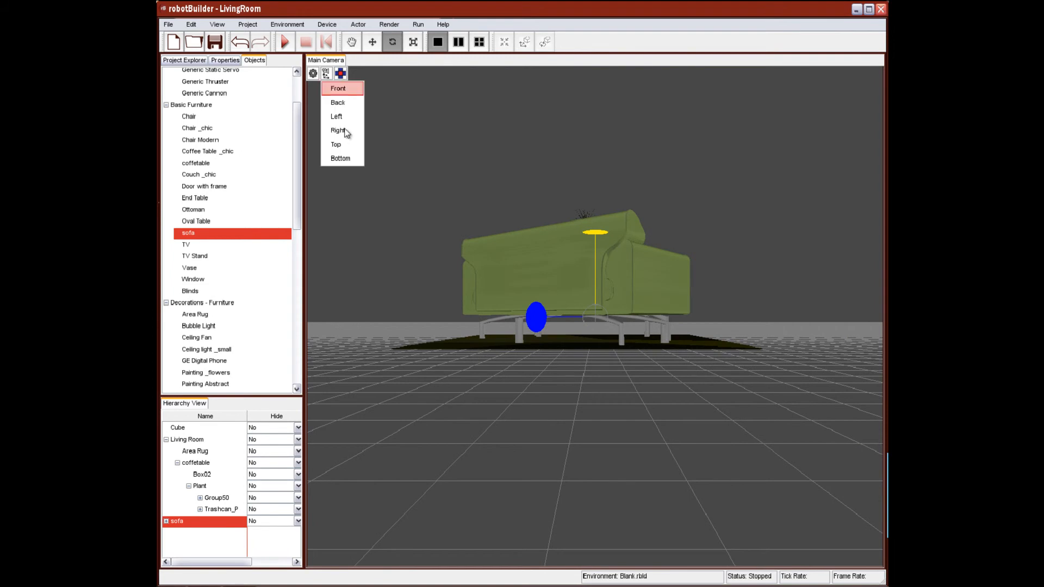
left_click(343, 144)
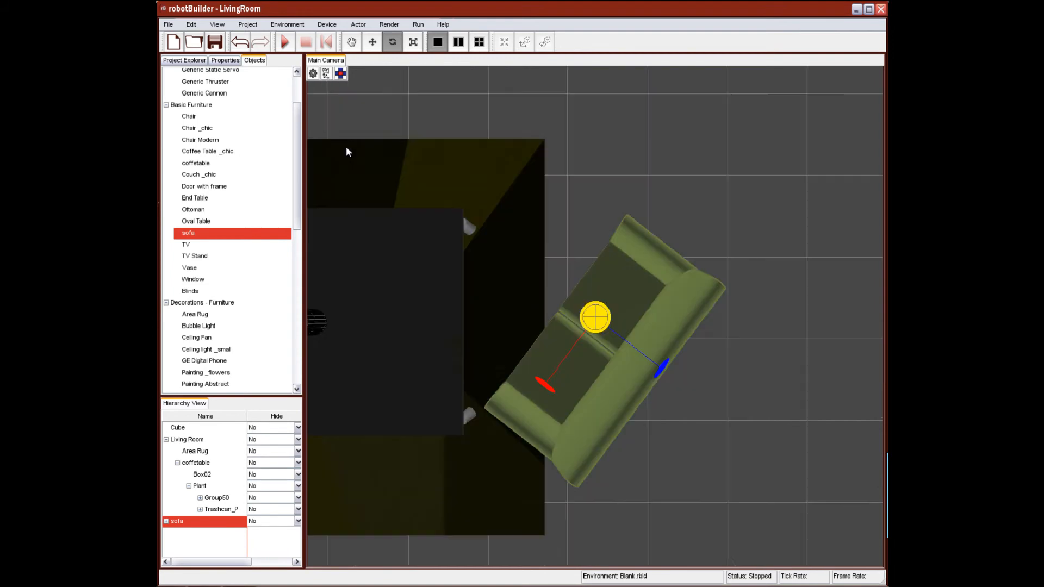
left_click(326, 74)
left_click(343, 159)
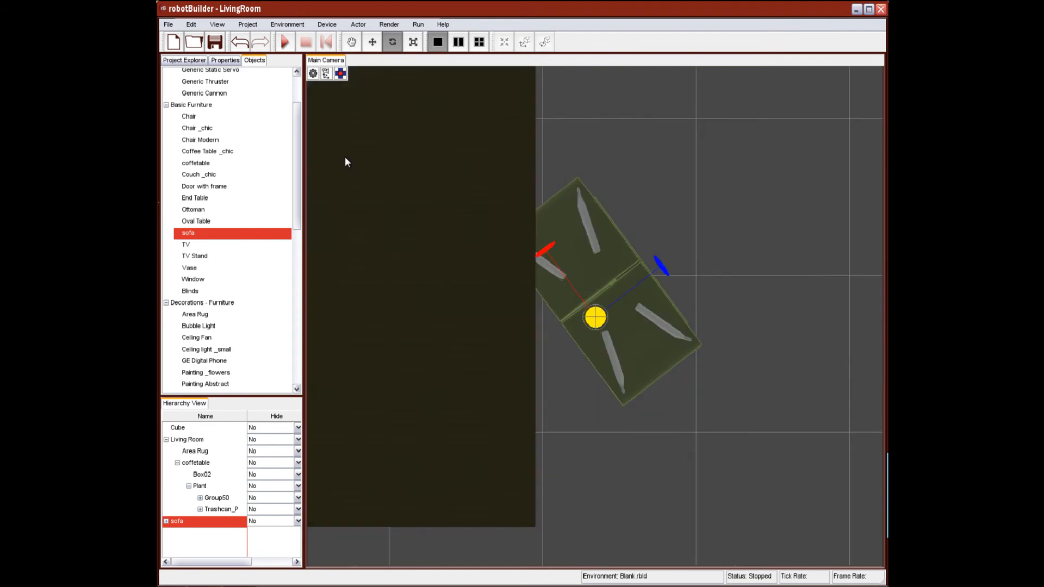
left_click(328, 75)
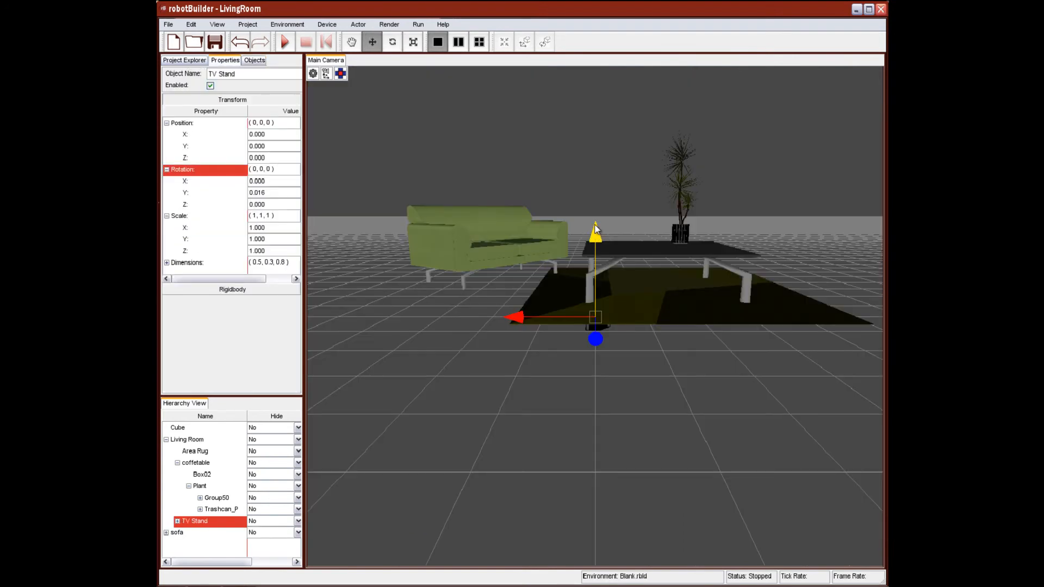
- Raise the TV Stand to a Y position of about 1.7 and move it along X to about -3.5
left_click_drag(598, 225, 596, 145)
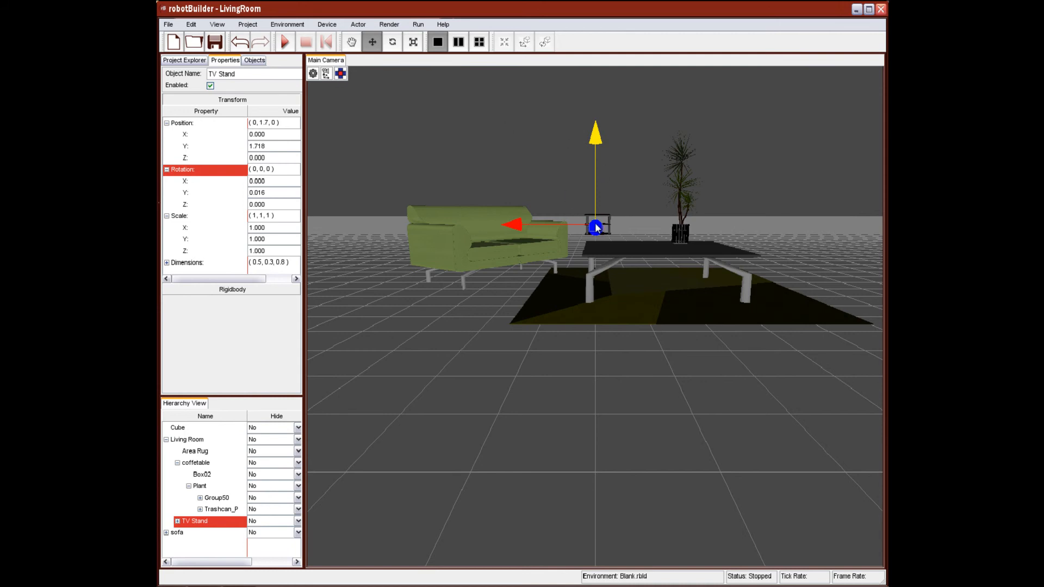
mouse_move(598, 238)
left_mouse_down()
mouse_move(609, 318)
mouse_move(599, 228)
left_mouse_up()
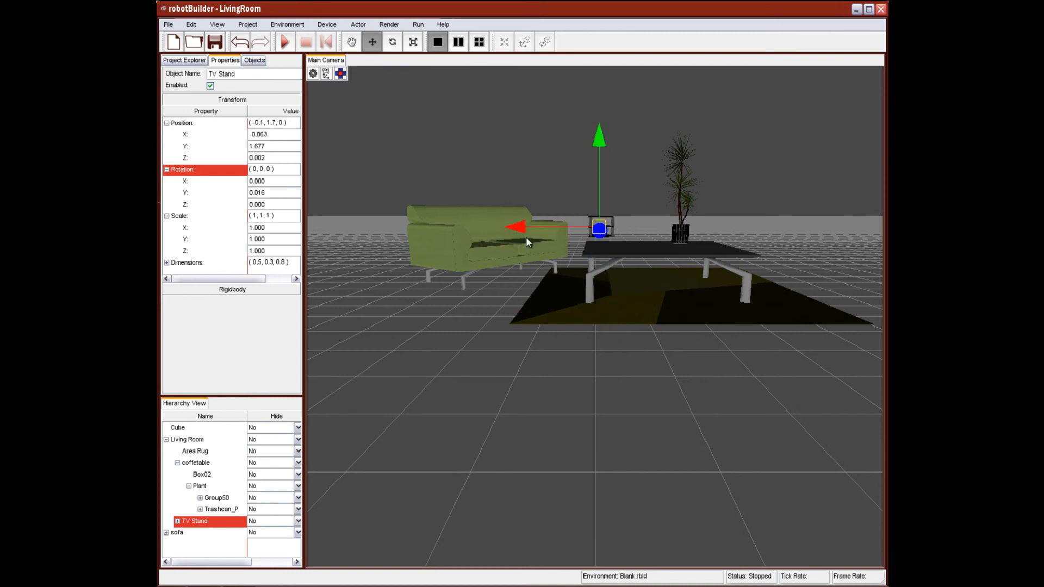
left_click_drag(519, 233, 709, 254)
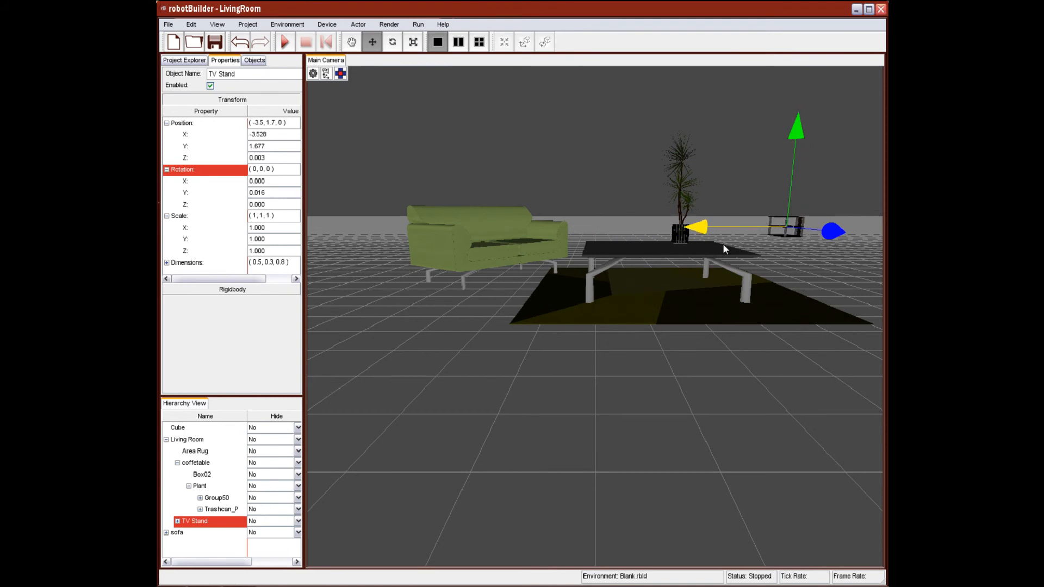
- Move the TV Stand beside the coffee table, to an X position of about -2.2 and a Z position of about 3.4
left_click_drag(842, 229, 878, 235)
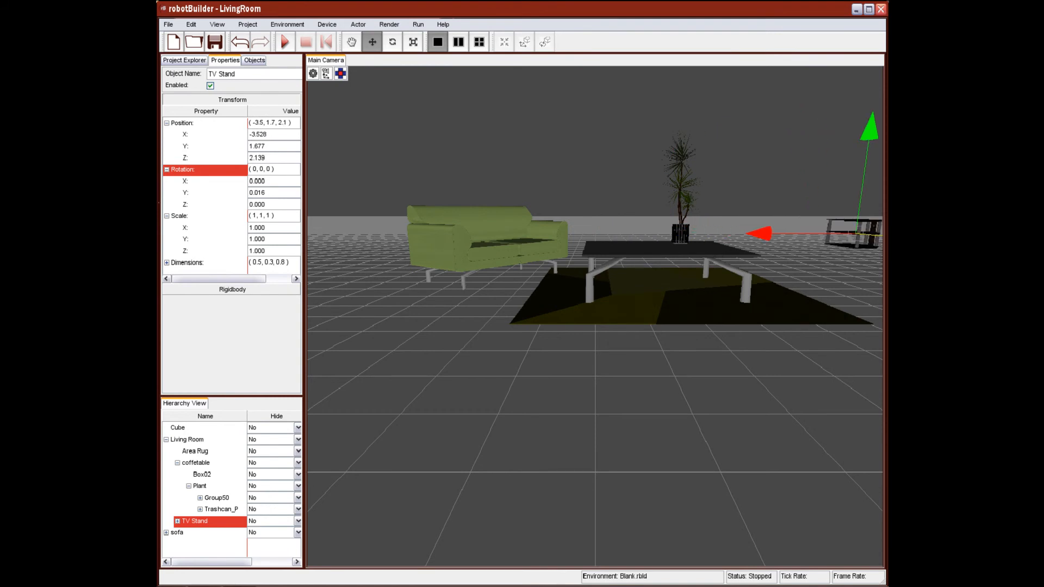
right_click_drag(848, 281, 880, 279)
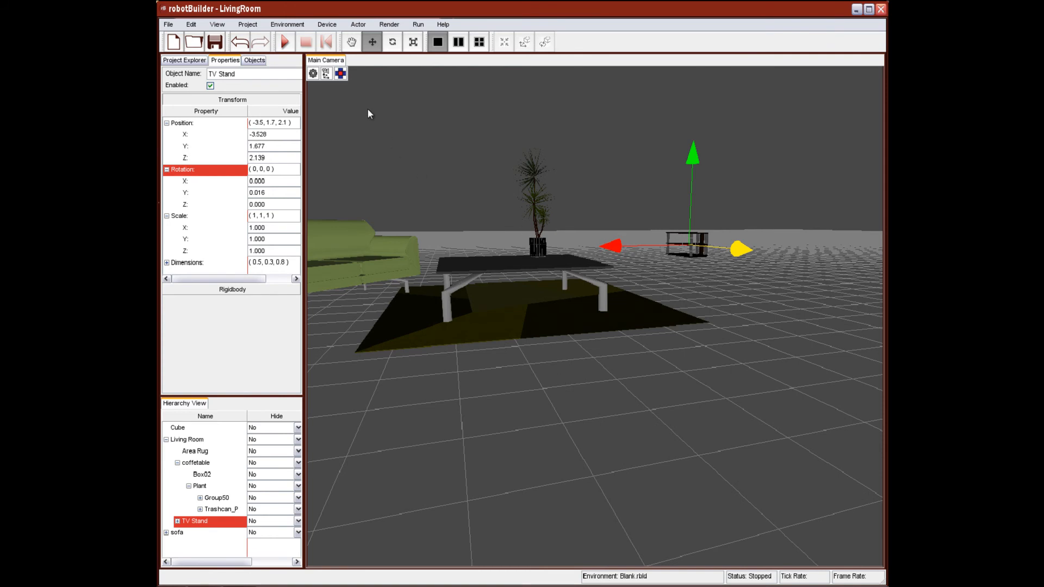
left_click(340, 74)
scroll(447, 169, "down", 5)
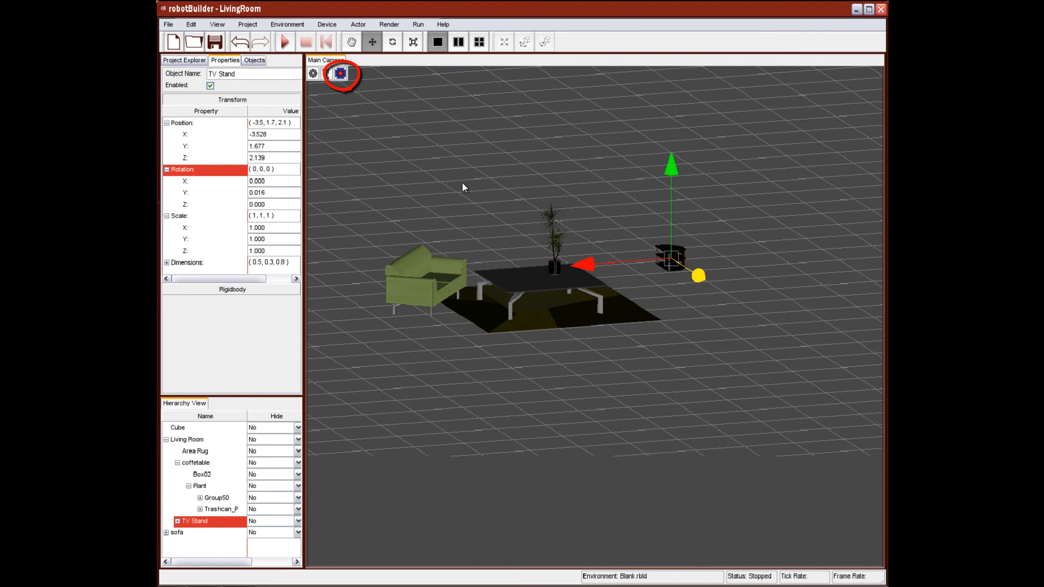
left_click_drag(577, 265, 511, 292)
left_click_drag(633, 279, 767, 393)
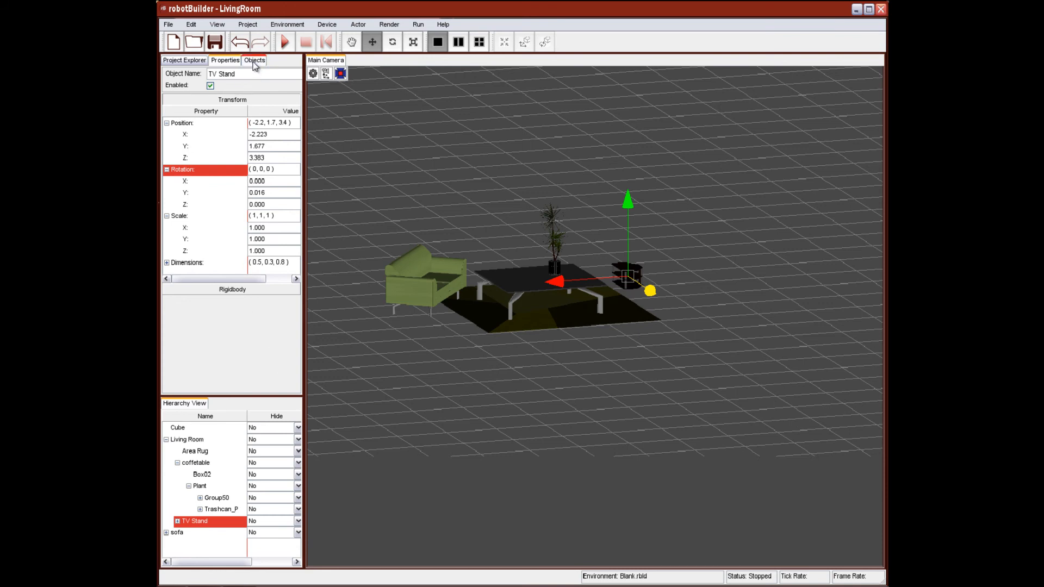
- Add a TV from the Basic Furniture objects as a child of the TV Stand and raise it onto the stand's top shelf
key("f")
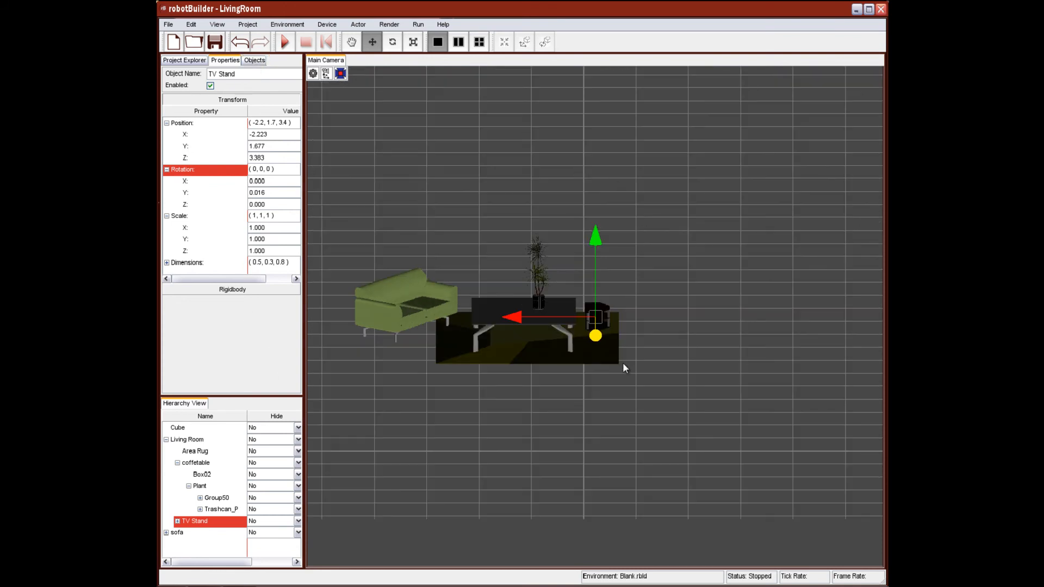
scroll(623, 364, "up", 3)
scroll(623, 369, "up", 5)
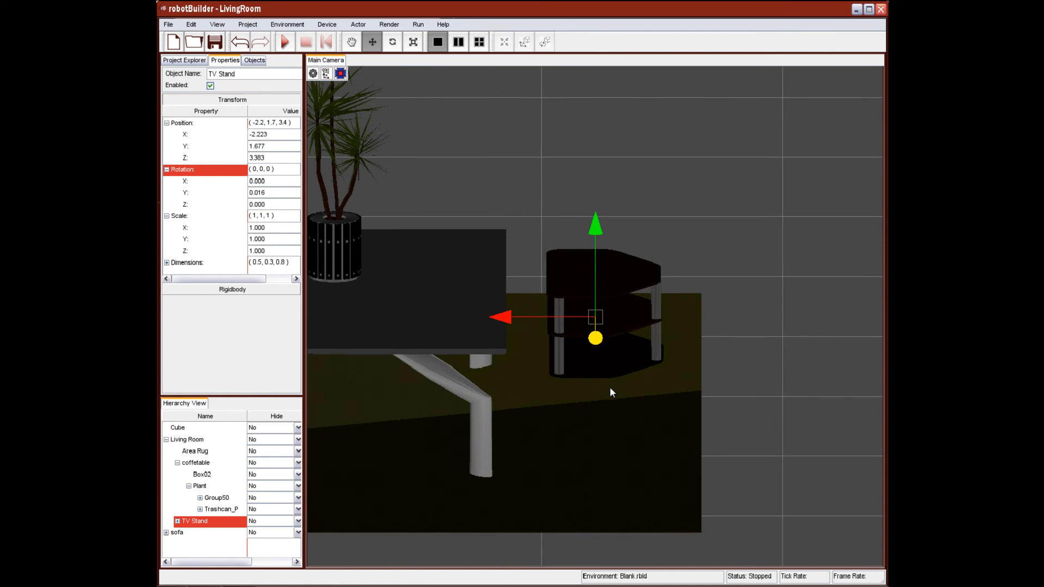
scroll(610, 393, "up", 2)
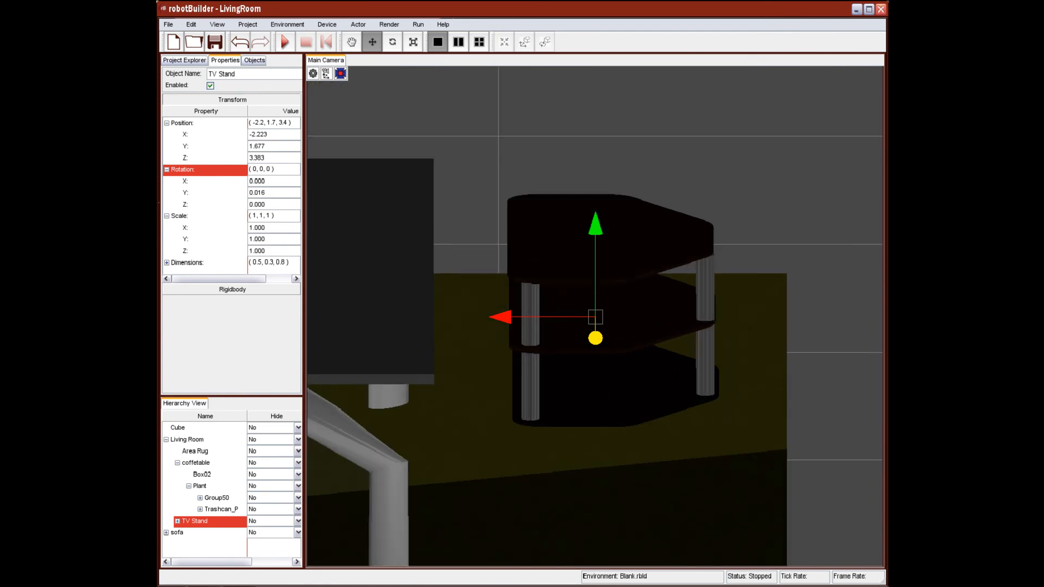
left_click(250, 62)
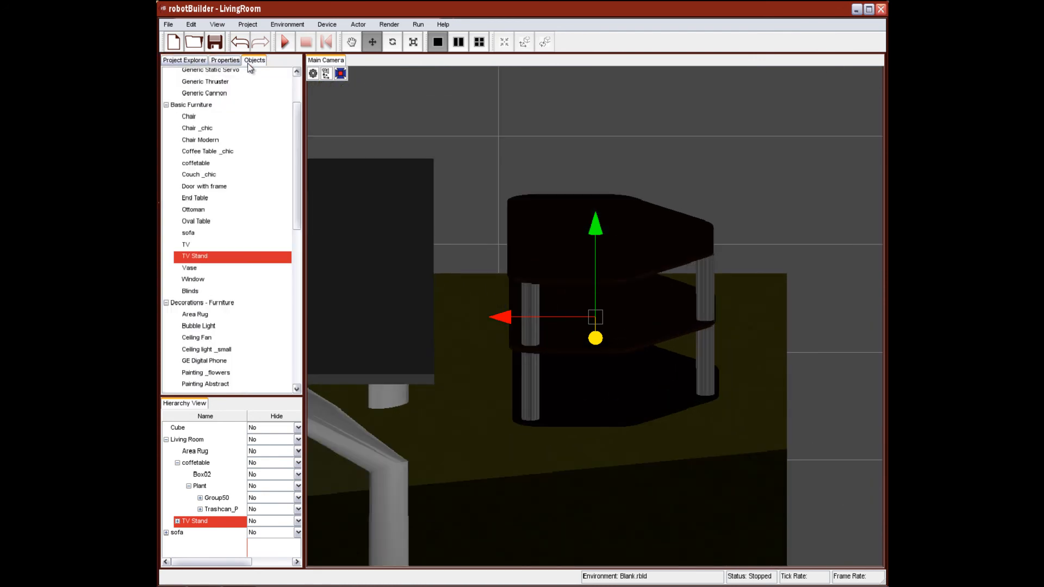
left_click_drag(191, 248, 206, 527)
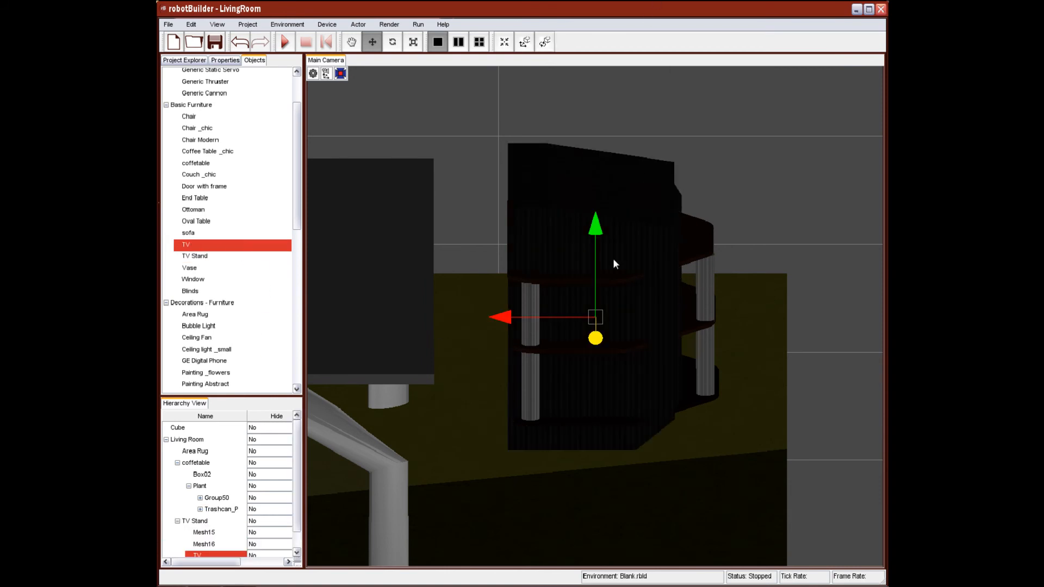
left_click_drag(596, 231, 585, 48)
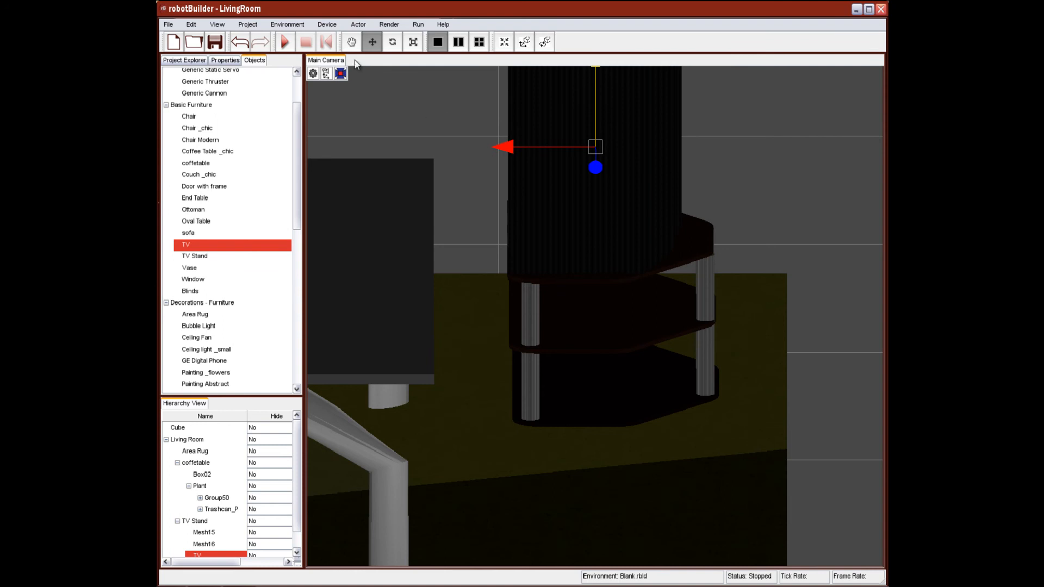
- Rotate the TV Stand together with its TV about the vertical axis so the screen turns towards the coffee table
scroll(373, 83, "down", 5)
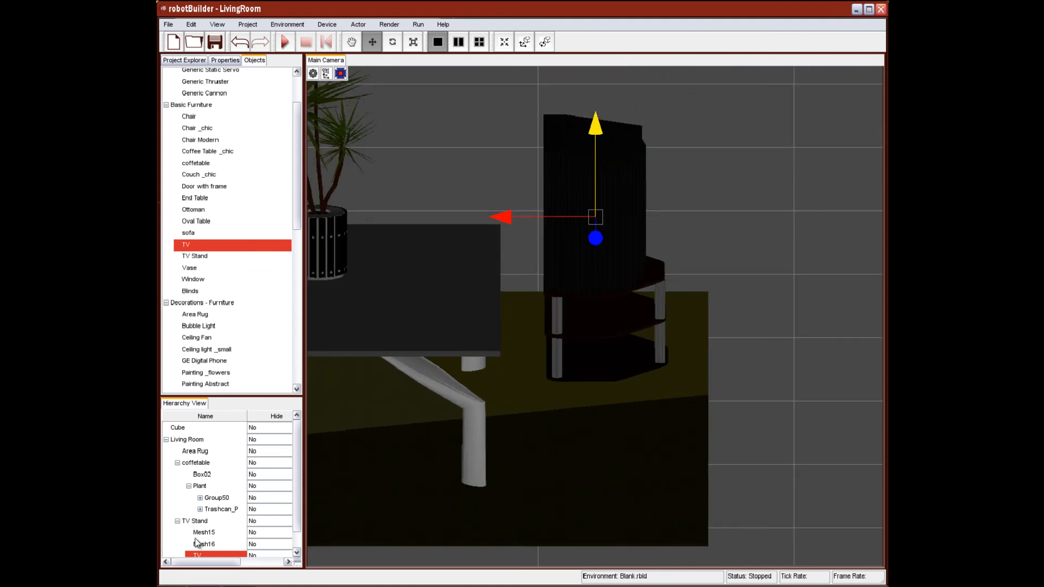
left_click(199, 522)
left_click(392, 42)
left_click_drag(593, 218, 583, 247)
- Lower the TV Stand with its TV down to the area rug, using the Left preset camera direction
left_click(326, 73)
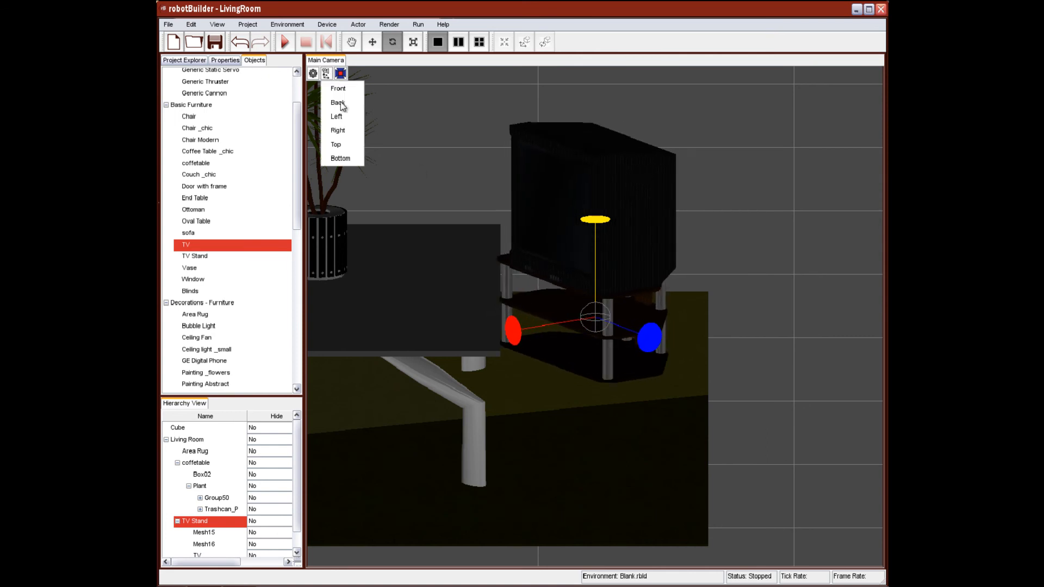
left_click(347, 117)
scroll(684, 436, "down", 2)
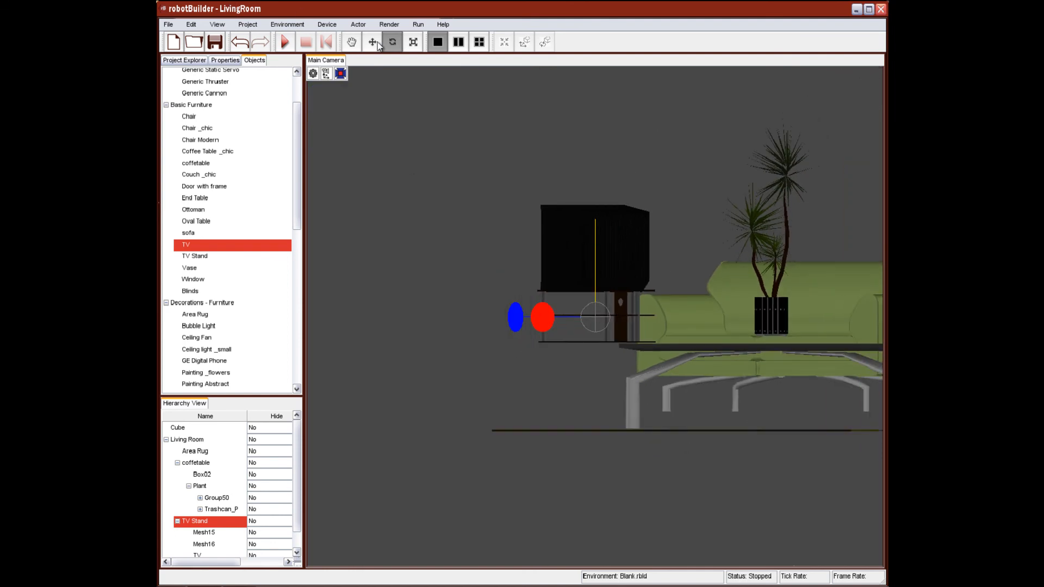
left_click(375, 42)
left_click_drag(596, 232, 591, 311)
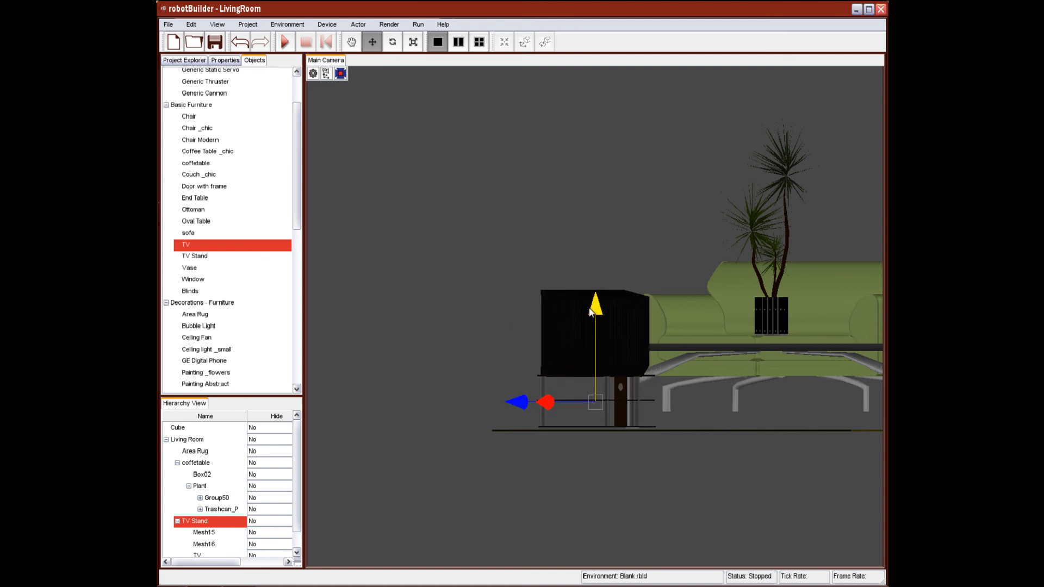
- Check the furniture arrangement from the Front preset camera direction and toggle the camera mode back
left_click(326, 74)
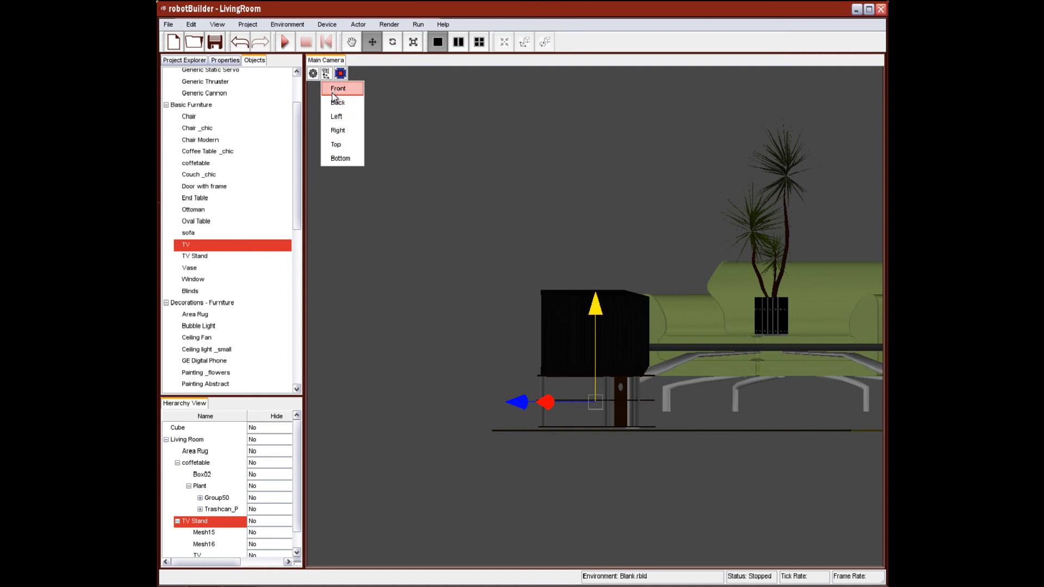
left_click(334, 98)
middle_click_drag(388, 146, 388, 170)
scroll(388, 164, "down", 6)
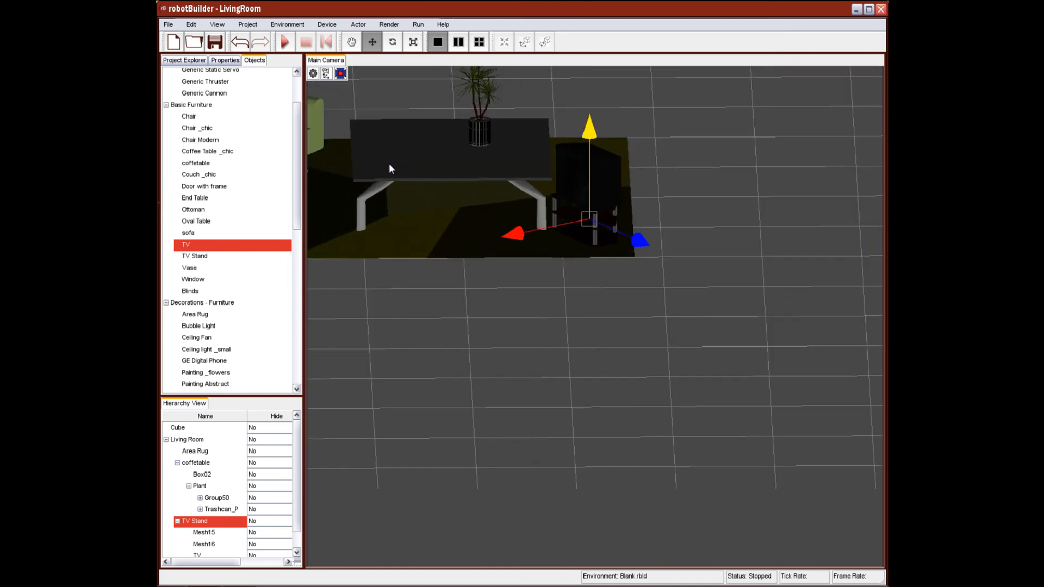
left_click(341, 72)
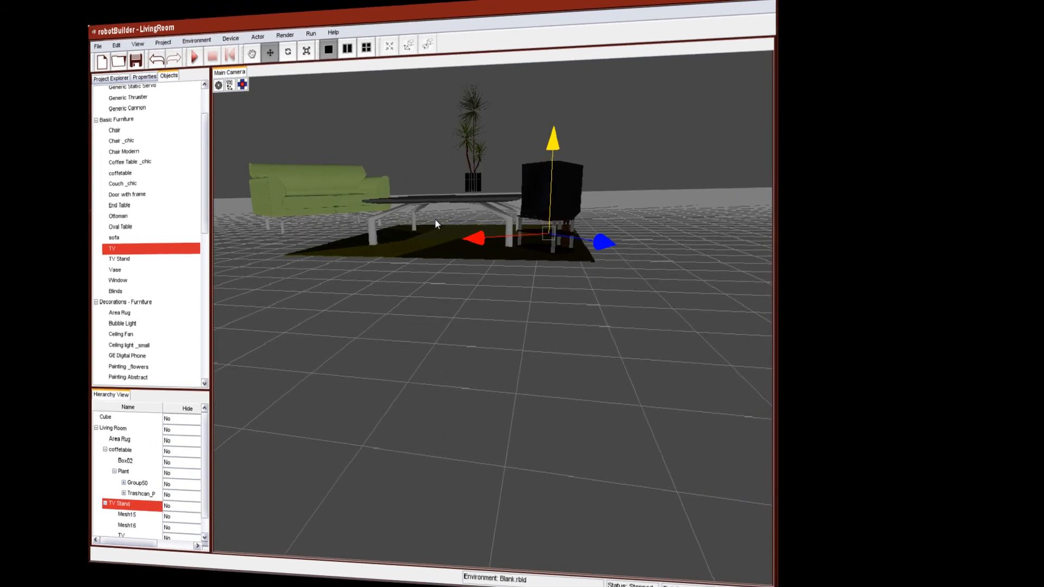